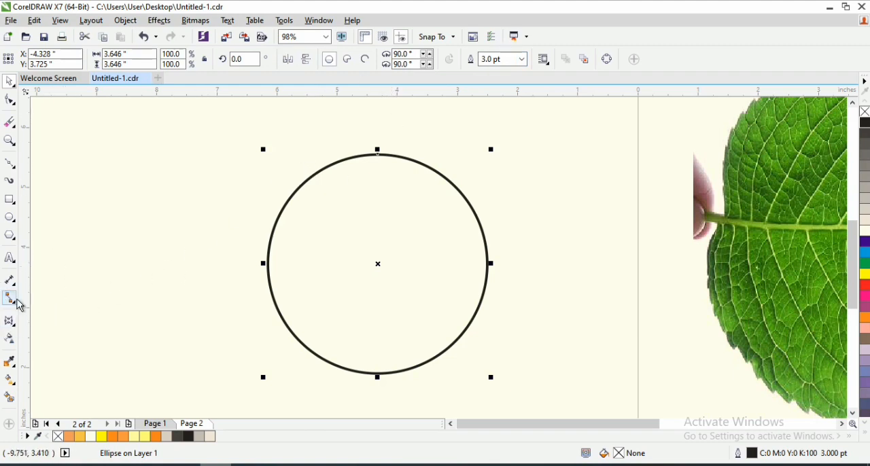
- Apply a drop shadow to the circle, with the shadow centred behind it at zero offset
left_click(10, 321)
left_click(58, 320)
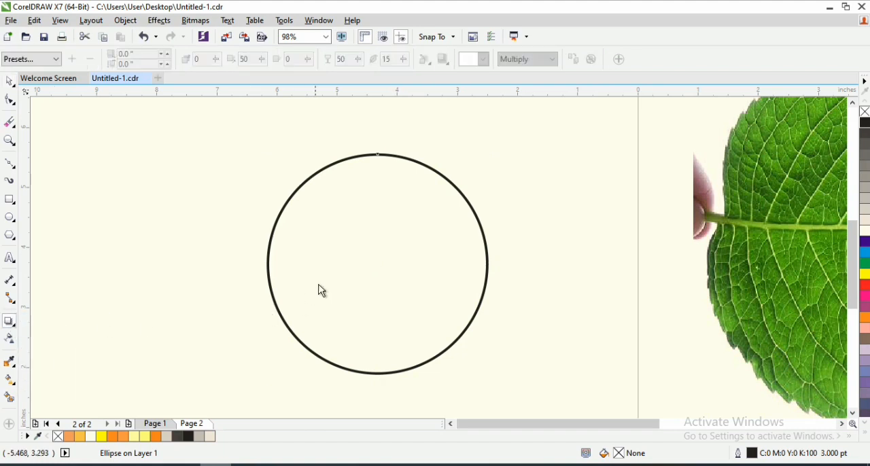
left_click_drag(377, 264, 376, 313)
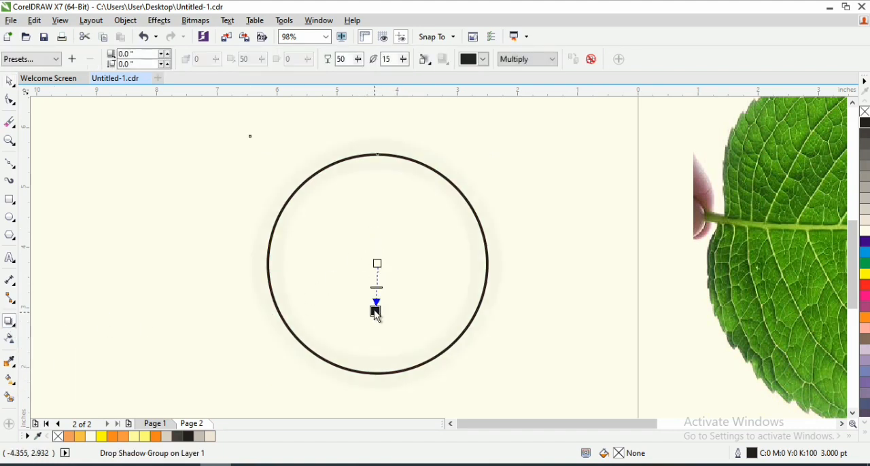
key("space")
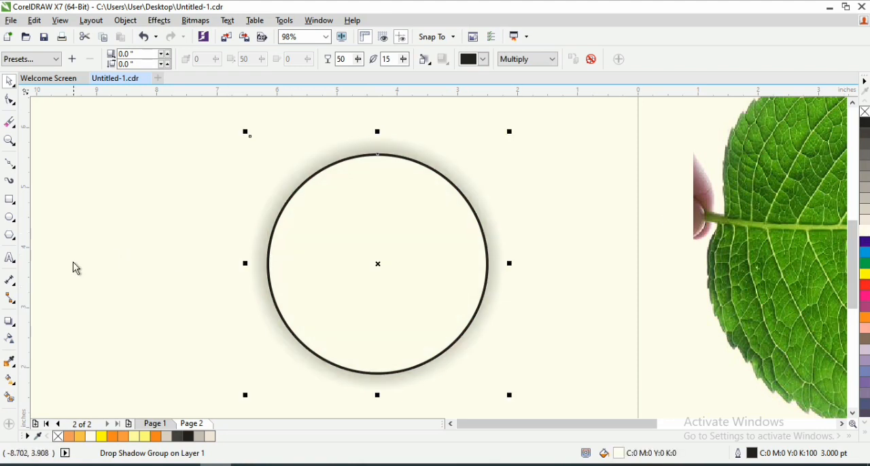
- Set the circle's drop shadow opacity to 100 and its feathering to 14
left_click_drag(359, 59, 444, 101)
mouse_move(404, 60)
left_mouse_down()
mouse_move(416, 68)
mouse_move(392, 66)
mouse_move(400, 72)
mouse_move(407, 61)
left_mouse_up()
left_click(386, 59)
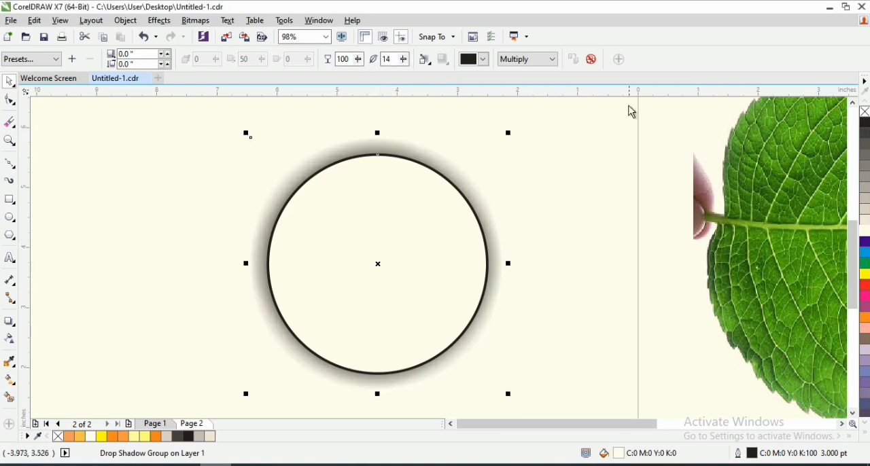
- Try the Add merge mode on the circle's shadow and settle on Subtract
left_click(551, 59)
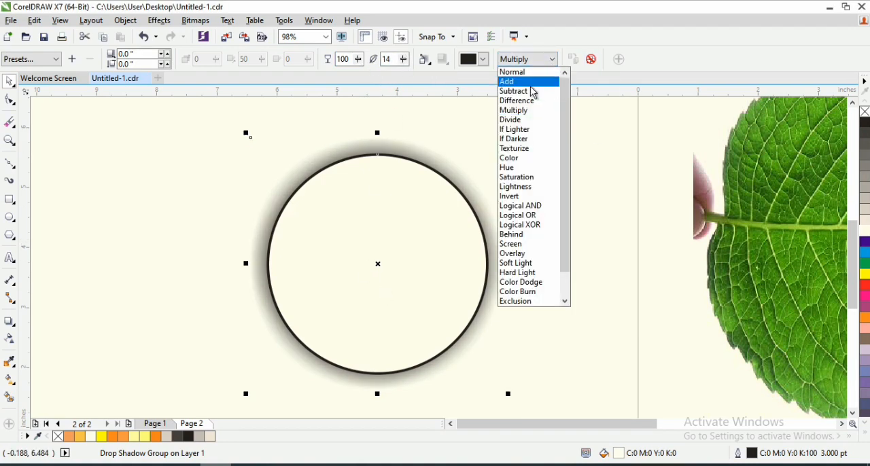
left_click(532, 83)
left_click(553, 59)
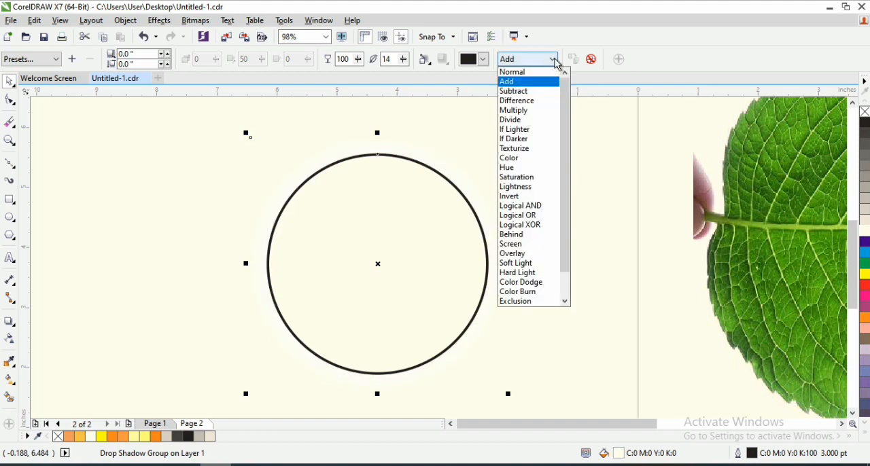
left_click(540, 92)
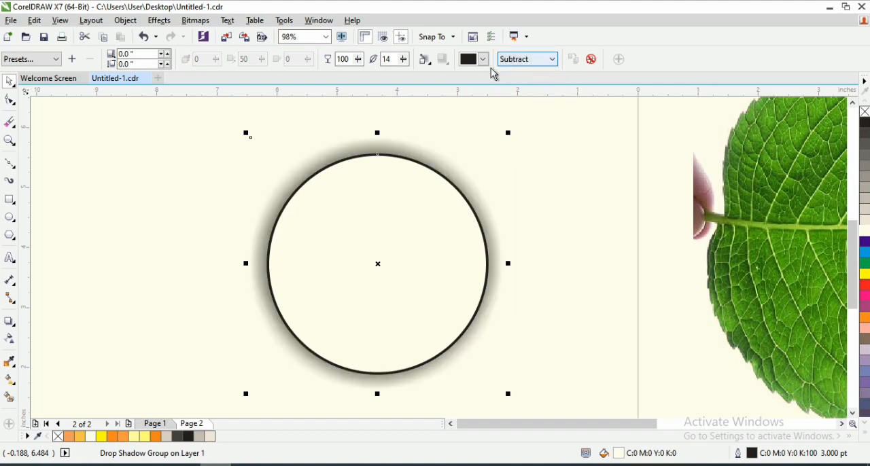
- Feather the shadow Outside with a feathering of 10, and move the shadowed circle slightly up and left
left_click(426, 66)
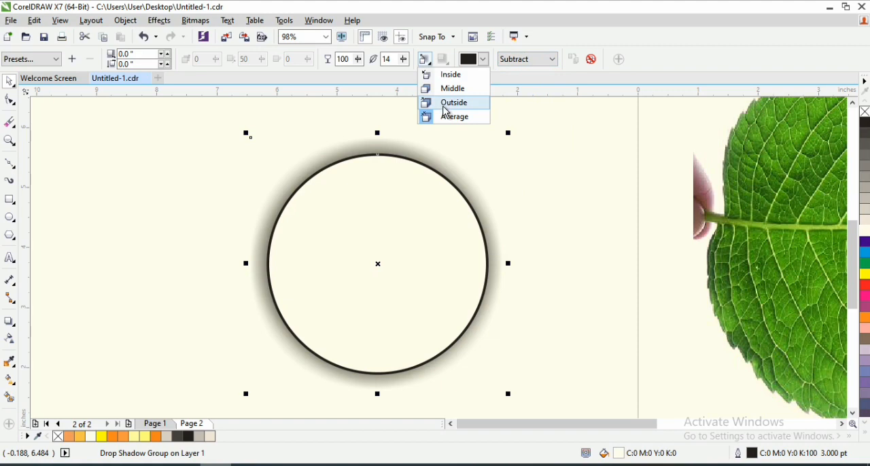
left_click(443, 106)
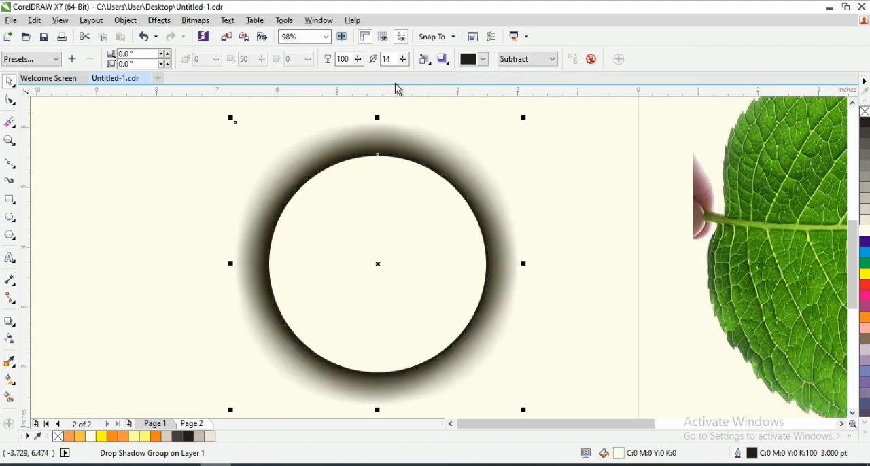
left_click_drag(403, 65, 411, 64)
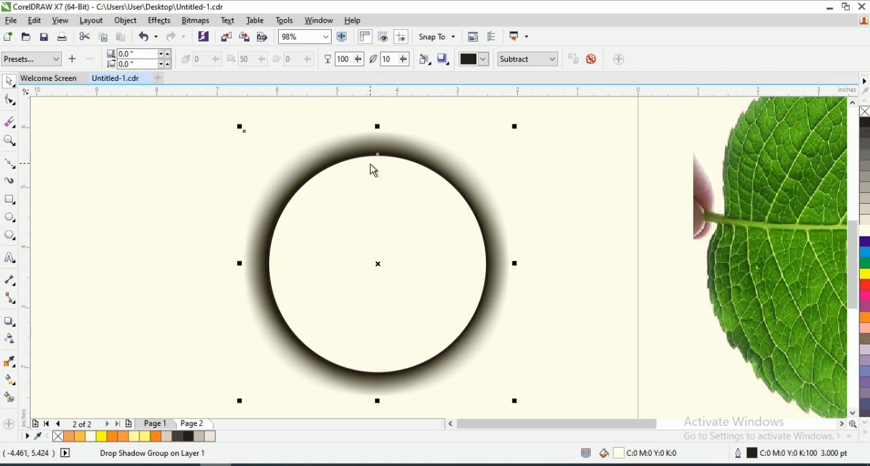
left_click_drag(381, 268, 378, 218)
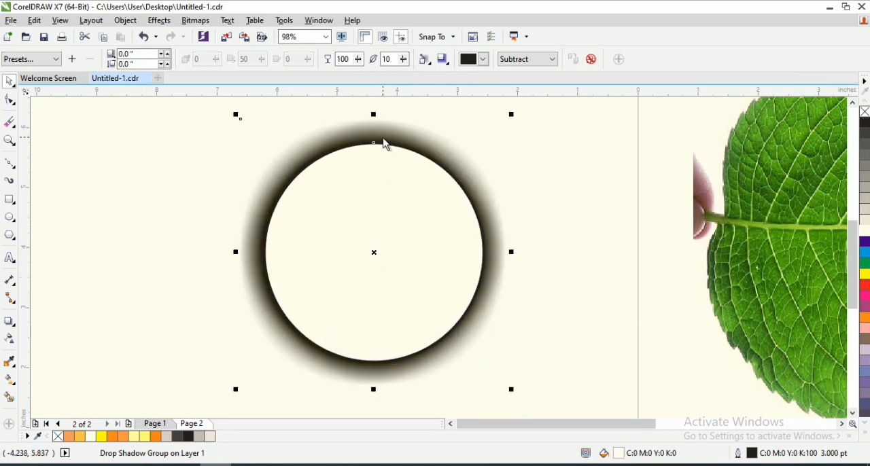
- Offset the shadow below the circle by about -0.02" horizontally and -0.309" vertically, and set its opacity to 91
left_click(10, 322)
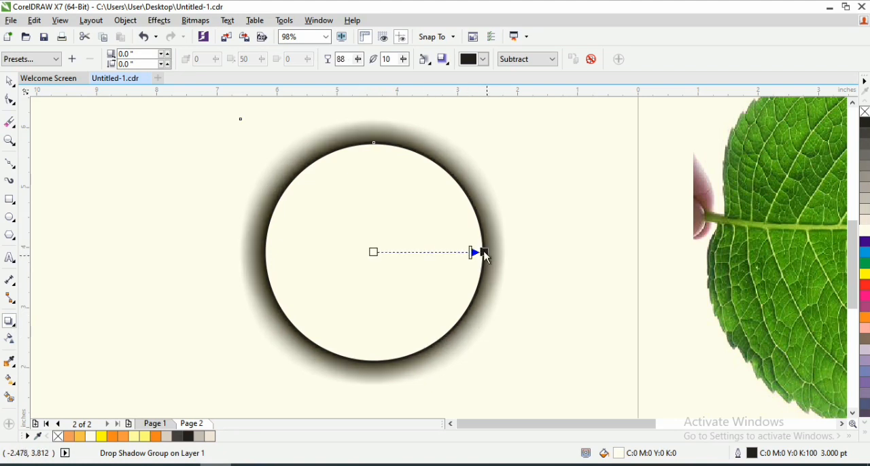
left_click_drag(482, 252, 374, 377)
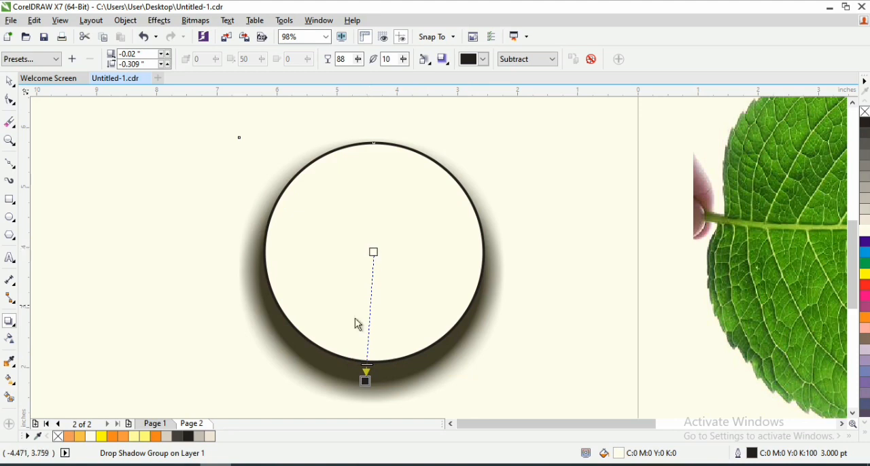
mouse_move(367, 366)
left_mouse_down()
mouse_move(369, 342)
mouse_move(367, 365)
left_mouse_up()
left_click_drag(359, 60, 345, 63)
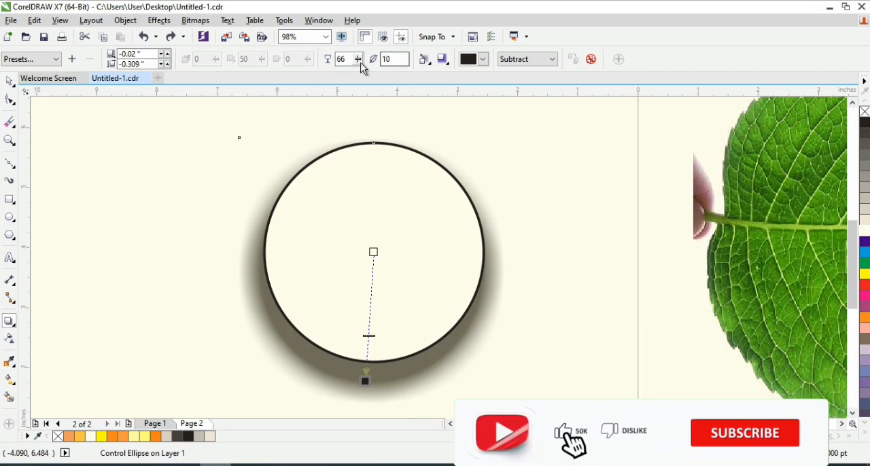
left_click_drag(358, 60, 364, 63)
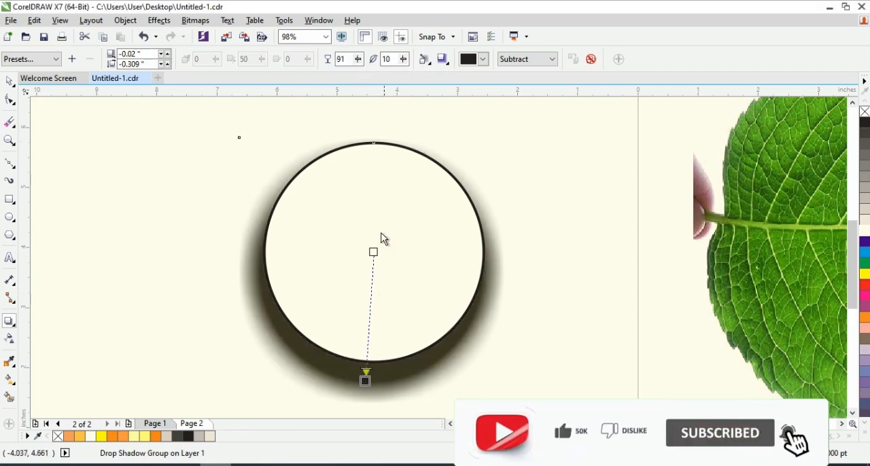
- Move the shadowed circle up and to the left on the drawing area
key("space")
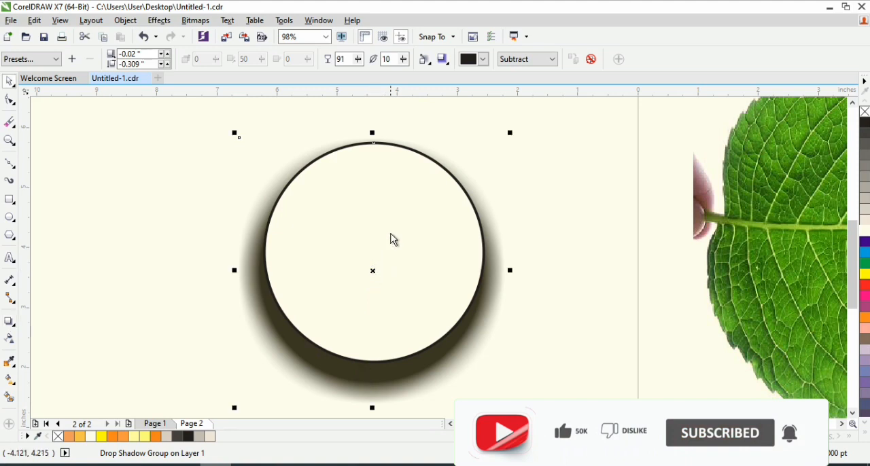
left_click_drag(394, 239, 375, 220)
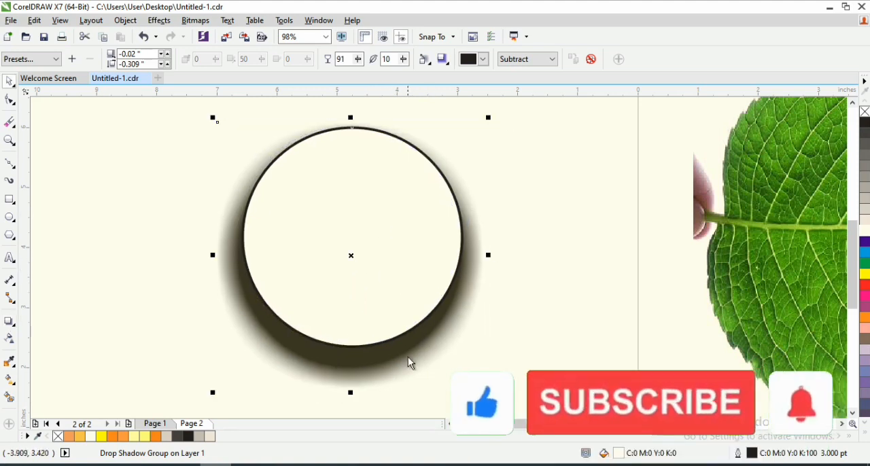
right_click(433, 332)
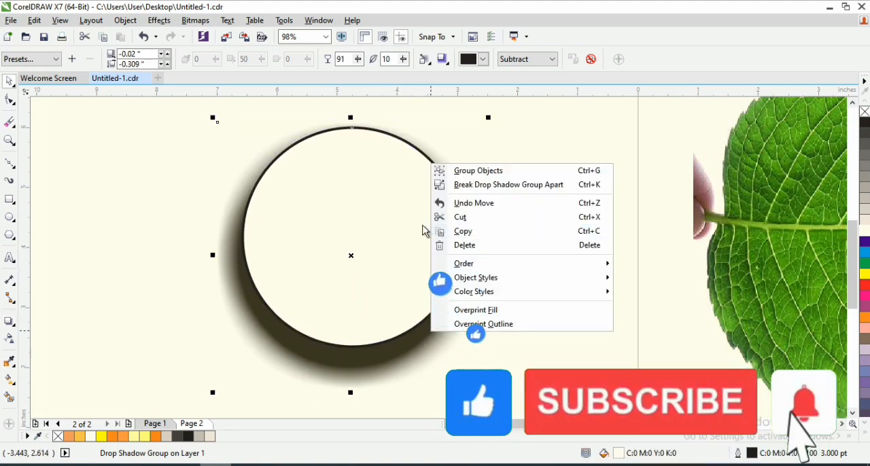
left_click(363, 246)
left_click(271, 322)
left_click(173, 324)
left_click(248, 308)
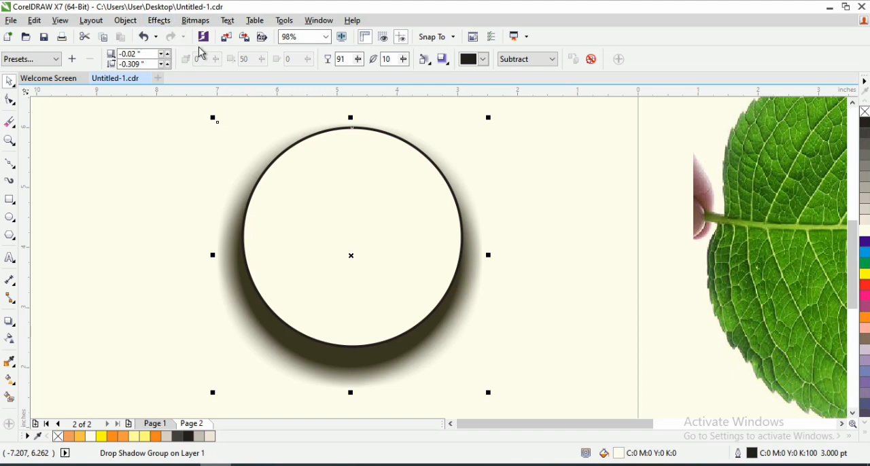
- Place a copy of the shadowed circle to the left of the original, level with it
left_click_drag(299, 197, 64, 253)
left_click_drag(516, 425, 487, 431)
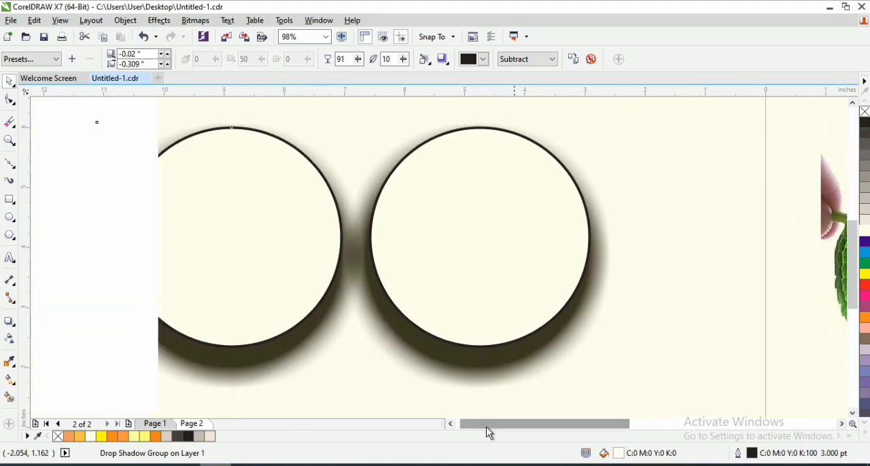
- Break the right circle's drop shadow group apart into a separate circle and shadow
left_click(506, 200)
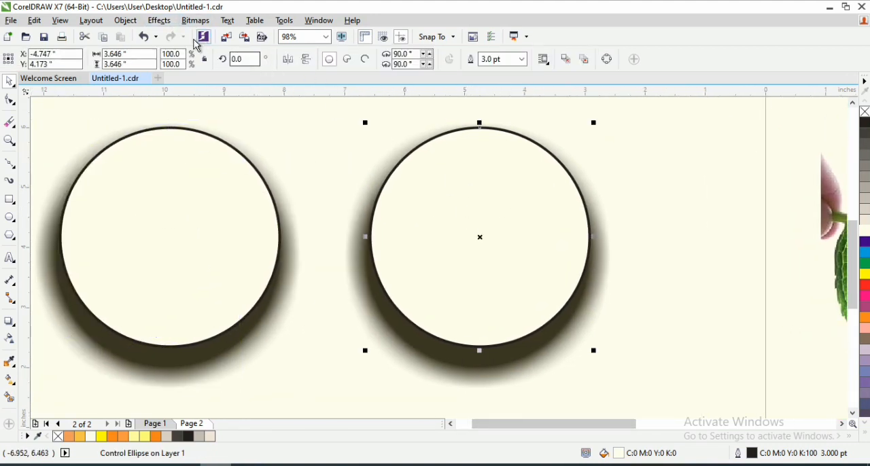
left_click(388, 334)
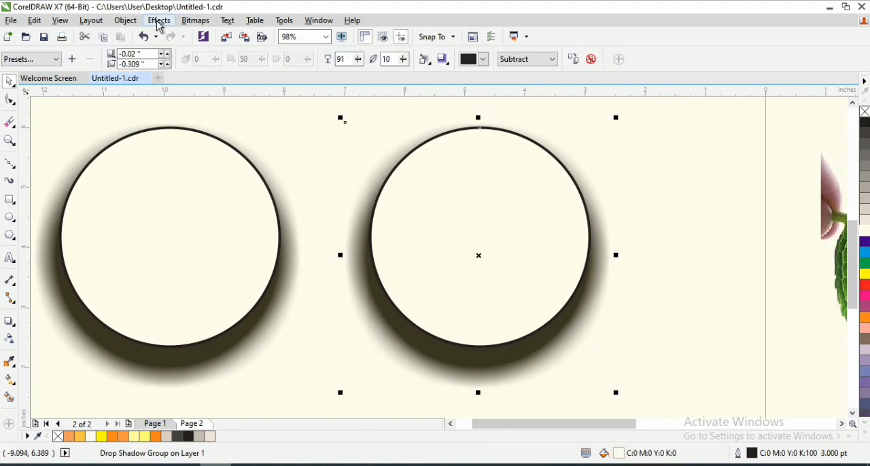
left_click(126, 20)
key("Escape")
key("Escape")
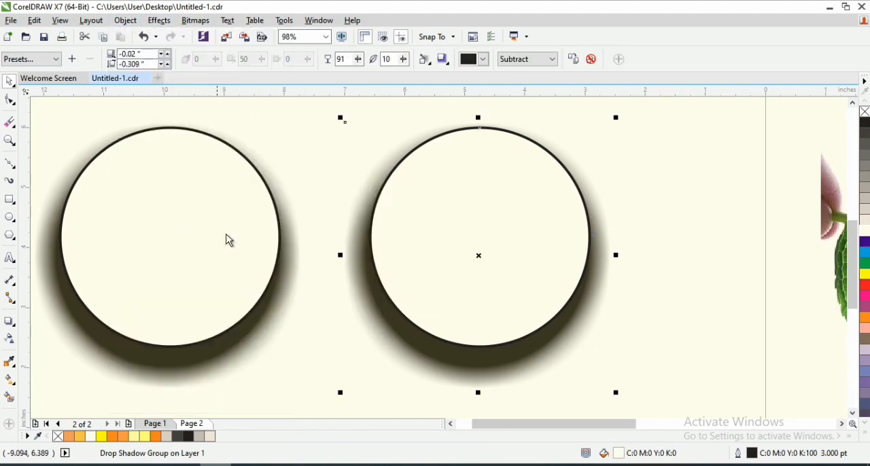
left_click(743, 192)
- Select the right circle together with its shadow and trim the shadow with the circle's shape
left_click(500, 211)
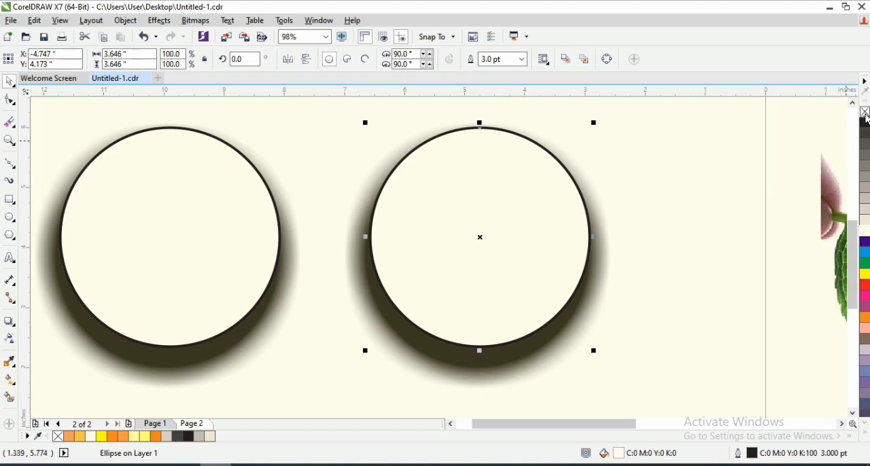
left_click(548, 348, "shift")
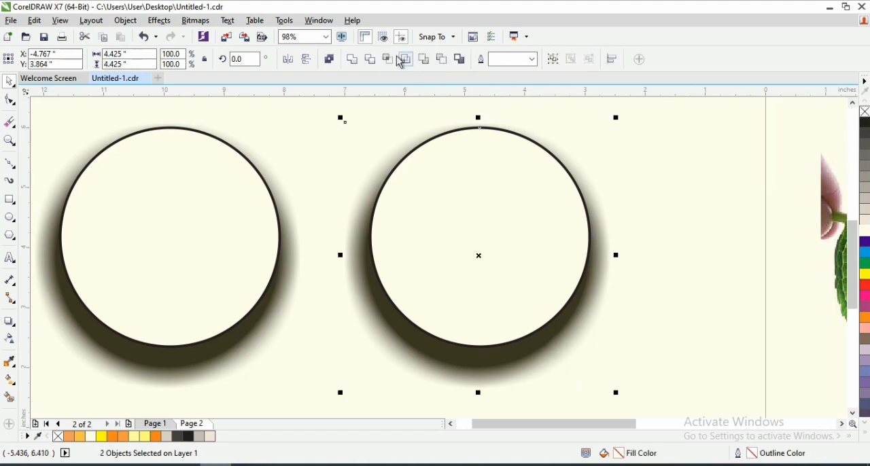
left_click(369, 62)
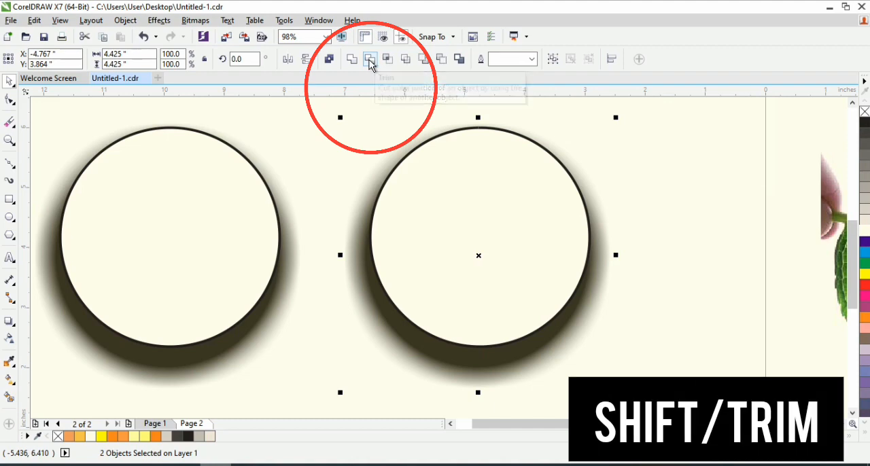
- Remove the outline and the fill from the right circle
left_click(506, 216)
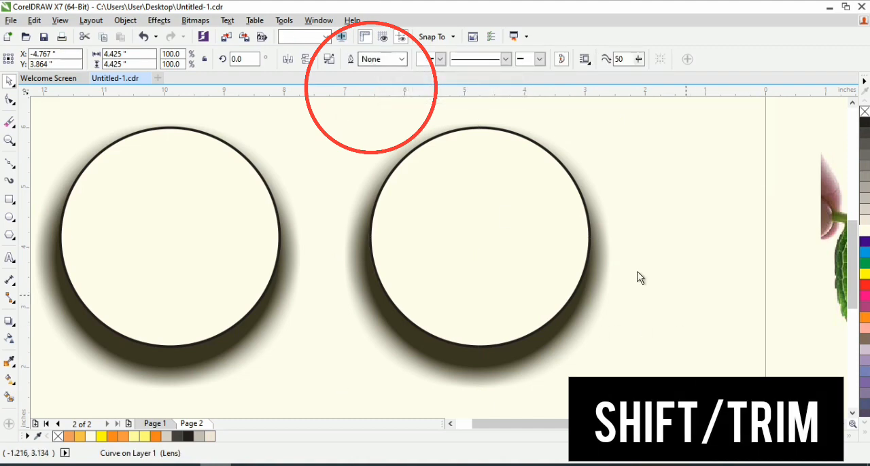
right_click(865, 113)
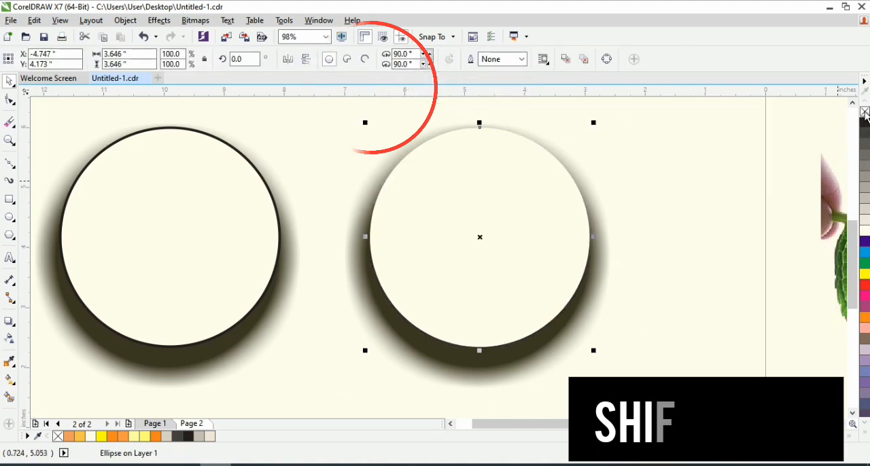
left_click(865, 113)
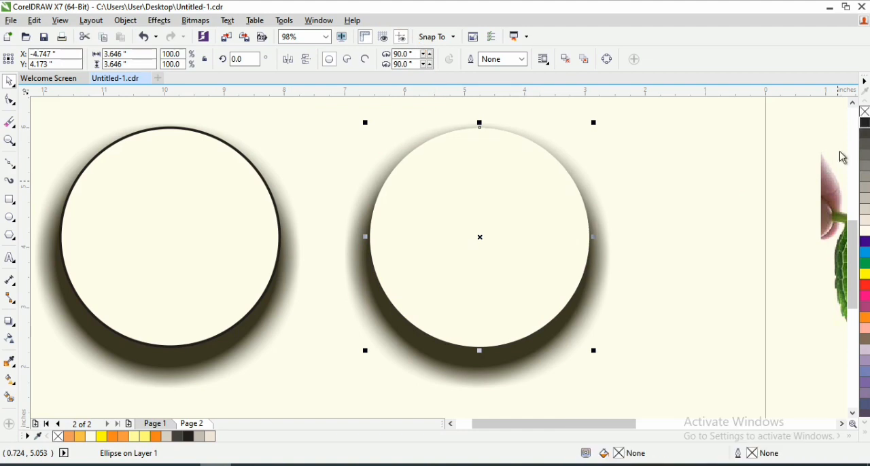
- Move the left shadowed circle up and left to about X -10.775", Y 5.444"
scroll(337, 284, "down", 2)
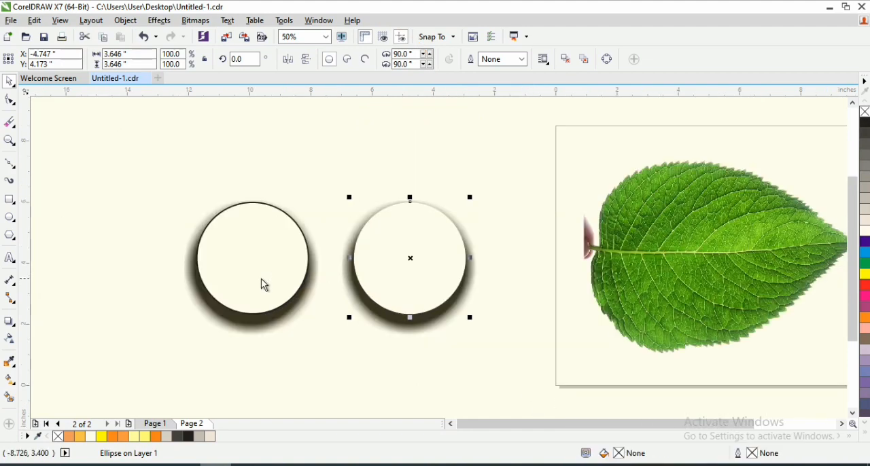
left_click(262, 269)
left_click_drag(269, 308, 243, 270)
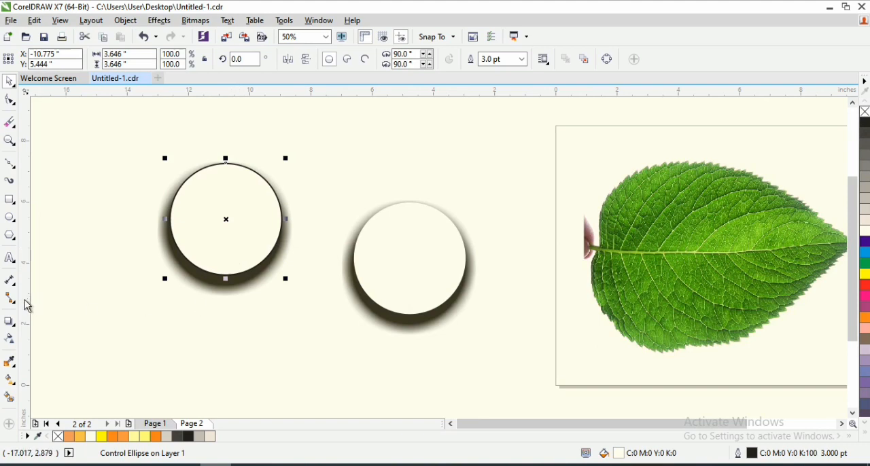
- Try casting the left circle's shadow downward from its bottom edge, and clear the drop shadow from that circle
left_click(10, 322)
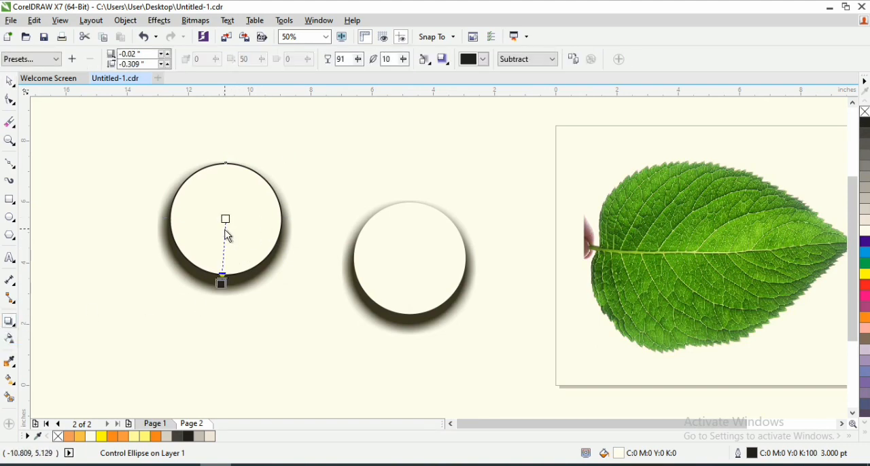
left_click_drag(225, 275, 221, 337)
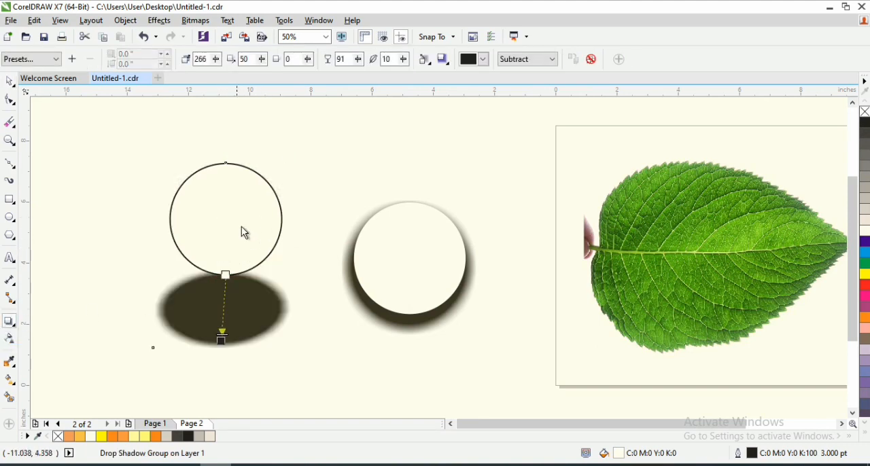
left_click(592, 60)
- Fill the left circle with black (C0 M0 Y0 K100)
key("space")
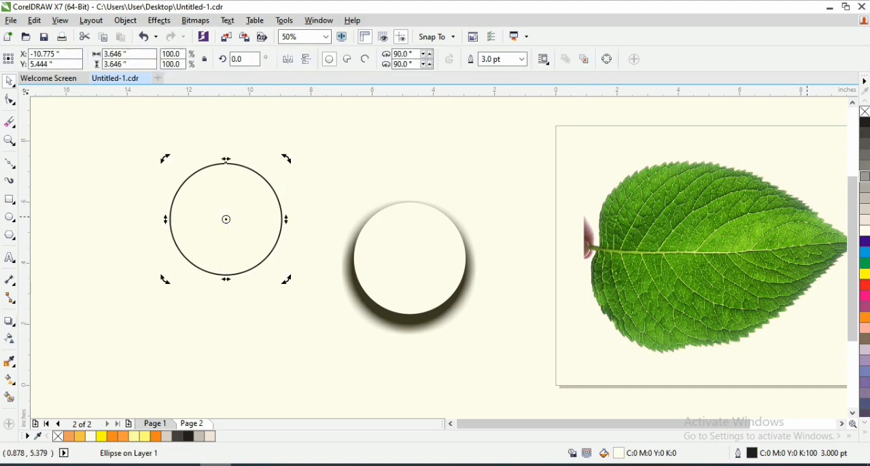
left_click(864, 123)
left_click(230, 217)
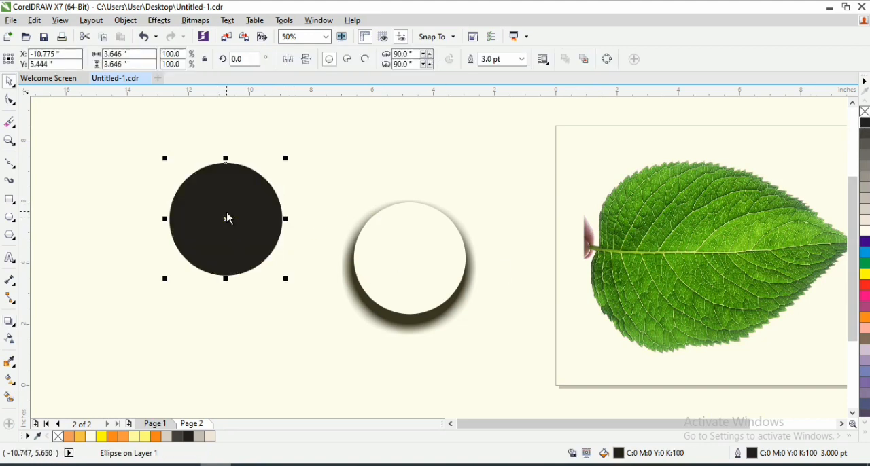
- Move the black circle beside the shadow ring, centred at about X -10.646", Y 4.073"
left_click_drag(229, 218, 240, 272)
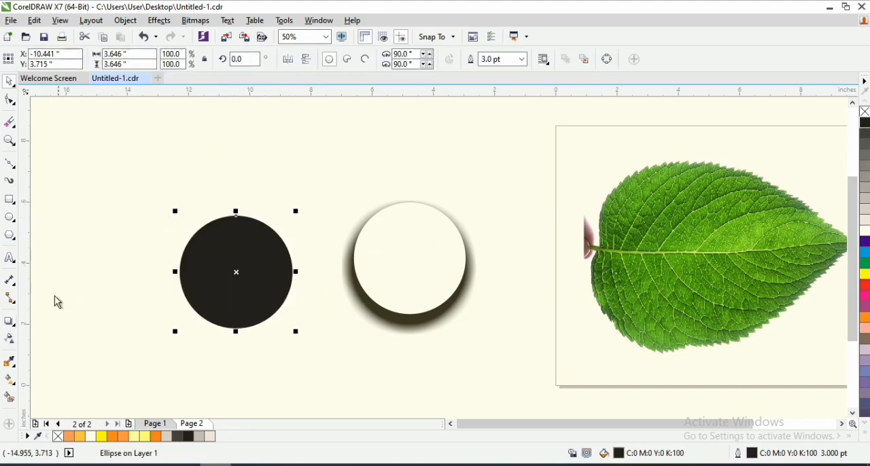
key("z")
left_click_drag(125, 174, 543, 370)
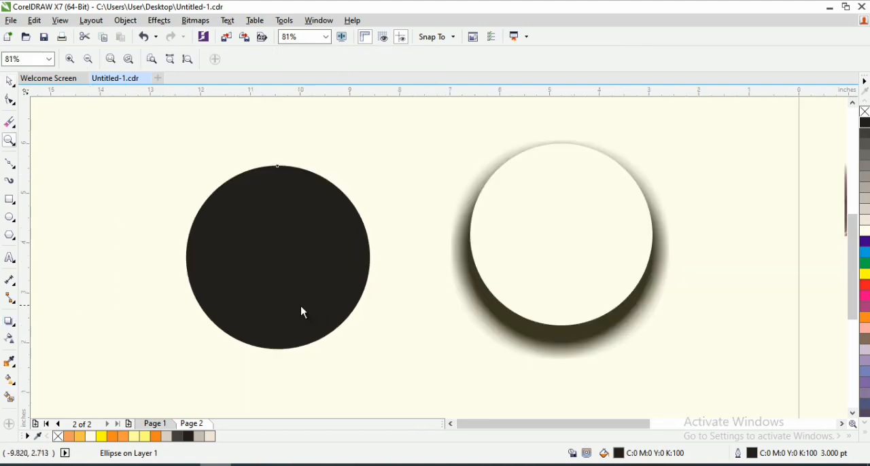
key("space")
left_click_drag(299, 286, 287, 268)
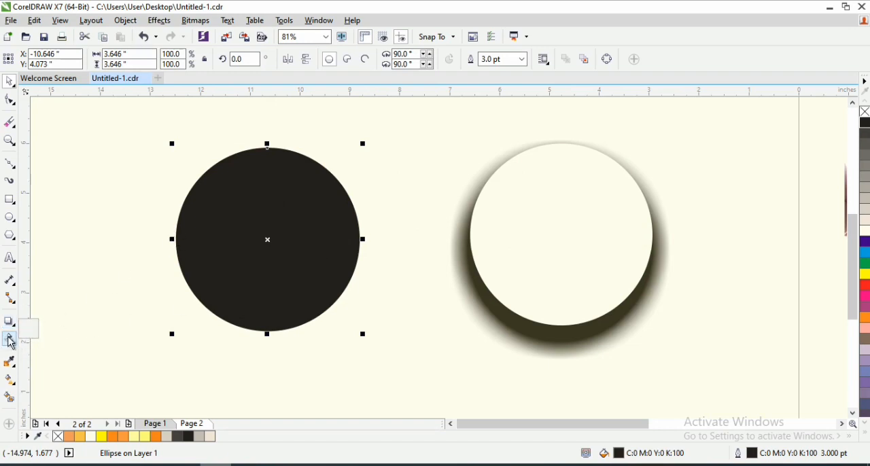
- Apply a linear transparency to the black circle, fading from its top to fully clear around its centre at about -91.3°
left_click(265, 223)
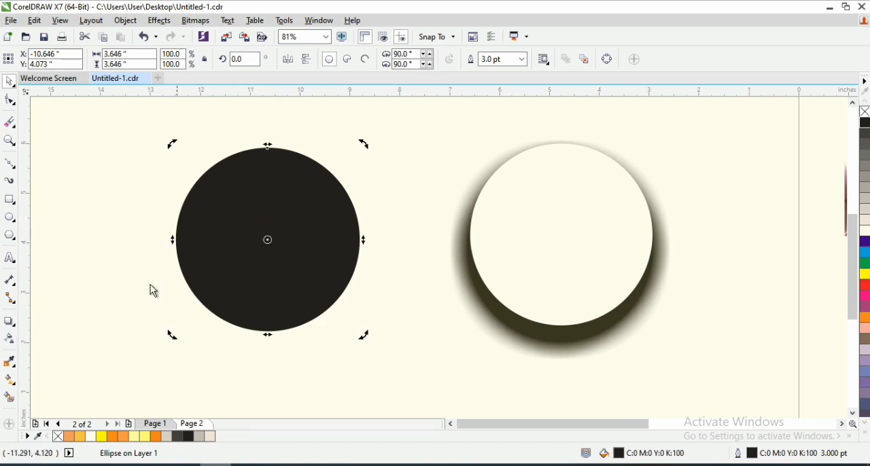
left_click(10, 342)
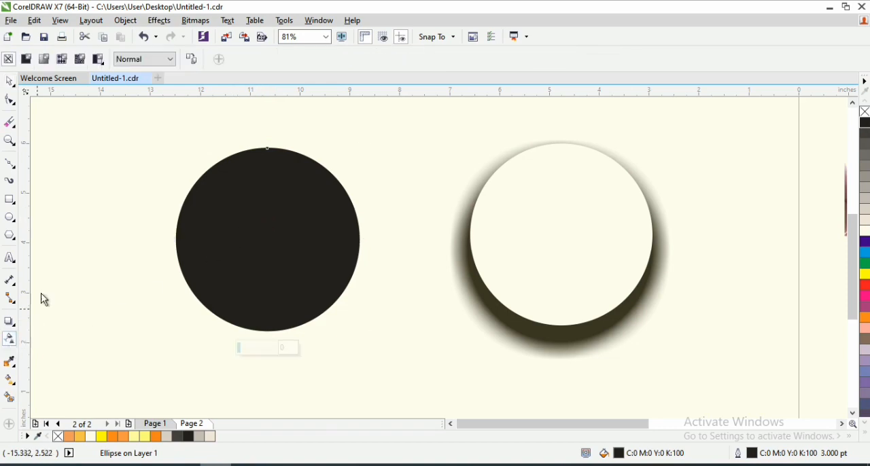
left_click_drag(266, 162, 266, 121)
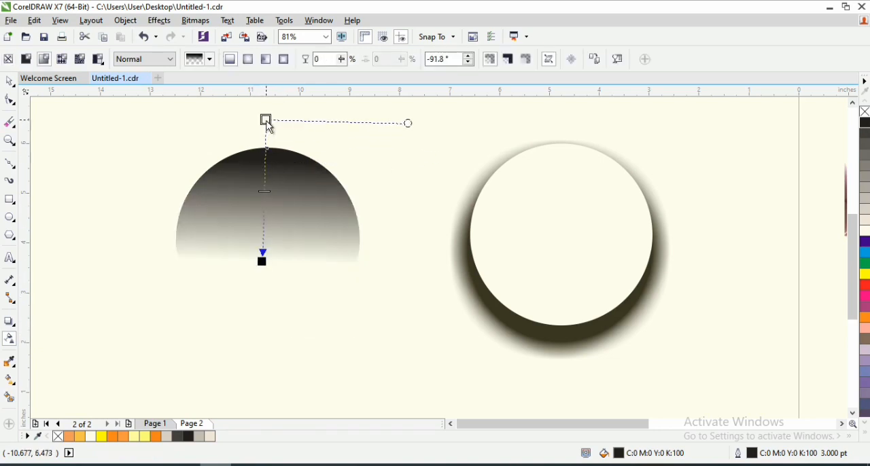
left_click_drag(265, 271, 268, 240)
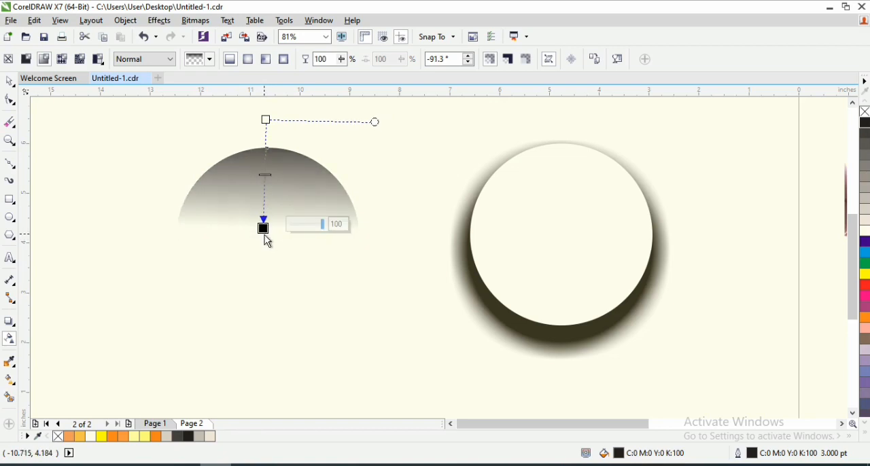
- Move the faded circle into the shadow ring, centred at about X -4.776", Y 4.175"
key("space")
left_click_drag(273, 193, 549, 197)
key("z")
right_click(550, 197)
key("space")
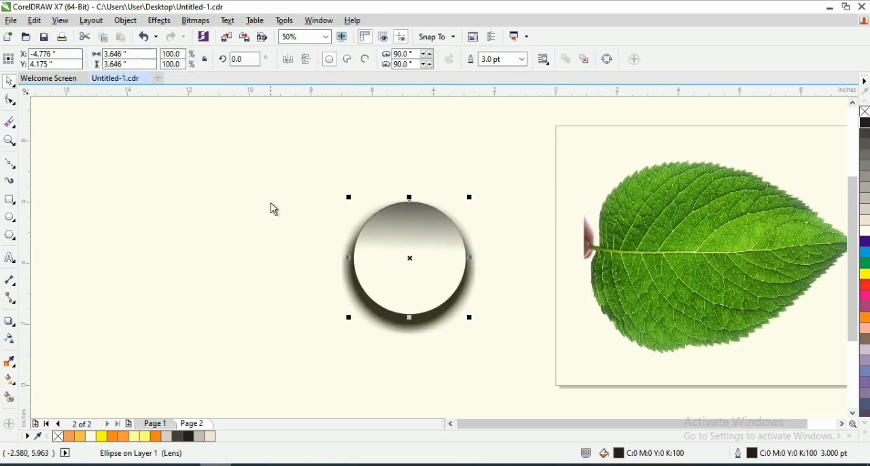
- Scale the faded circle and its shadow together to 32% and place them on the upper part of the leaf
left_click_drag(268, 177, 439, 350)
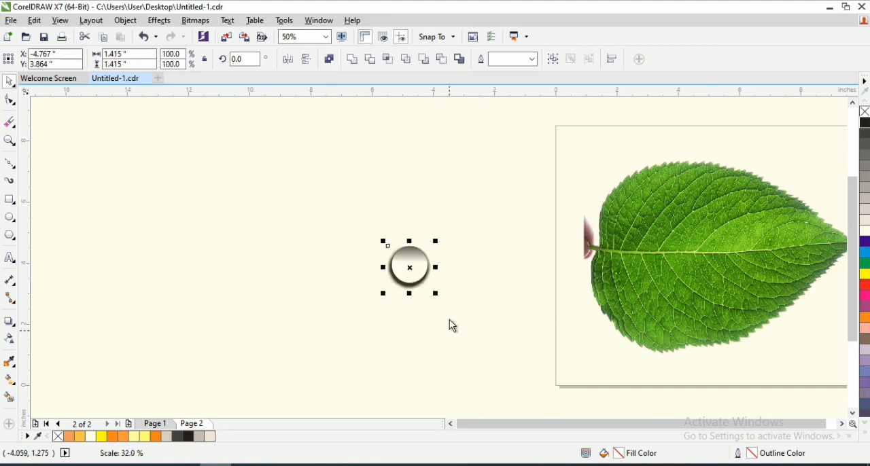
left_click_drag(416, 273, 658, 202)
key("z")
left_click_drag(608, 159, 751, 253)
key("space")
left_click_drag(346, 238, 450, 234)
left_click(78, 182)
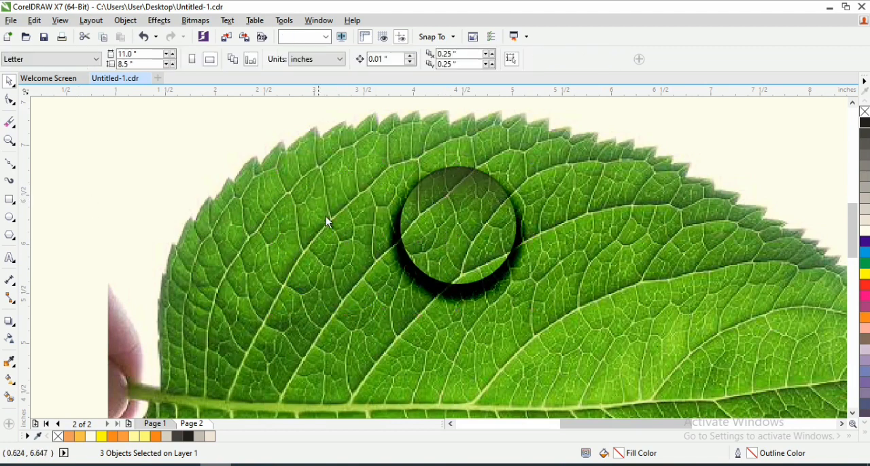
- Move the faded circle out of its shadow ring to about X 5.114", Y 6.079"
left_click(458, 212)
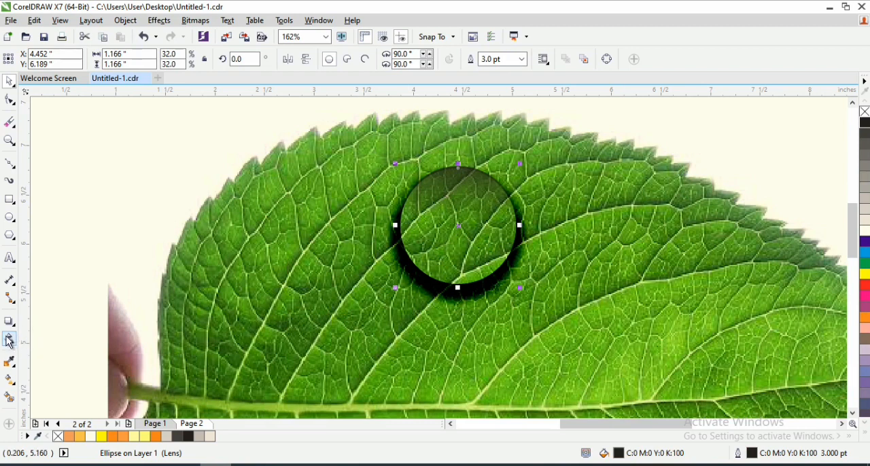
left_click(9, 340)
left_click(165, 178)
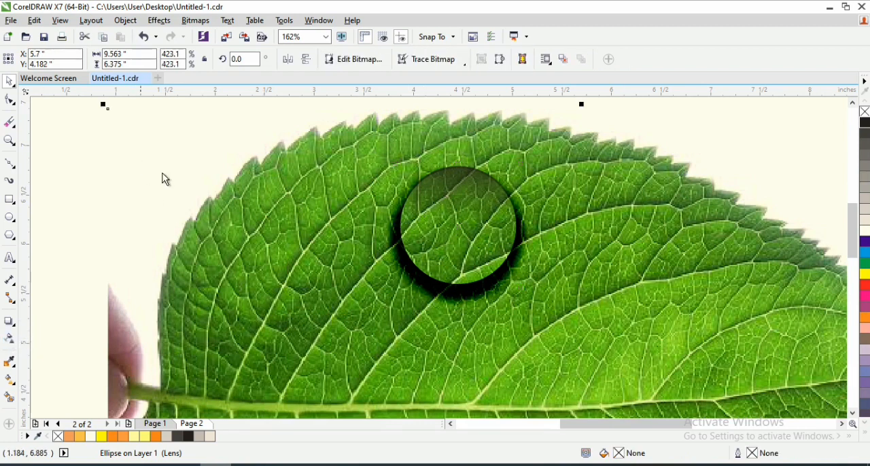
left_click(476, 227)
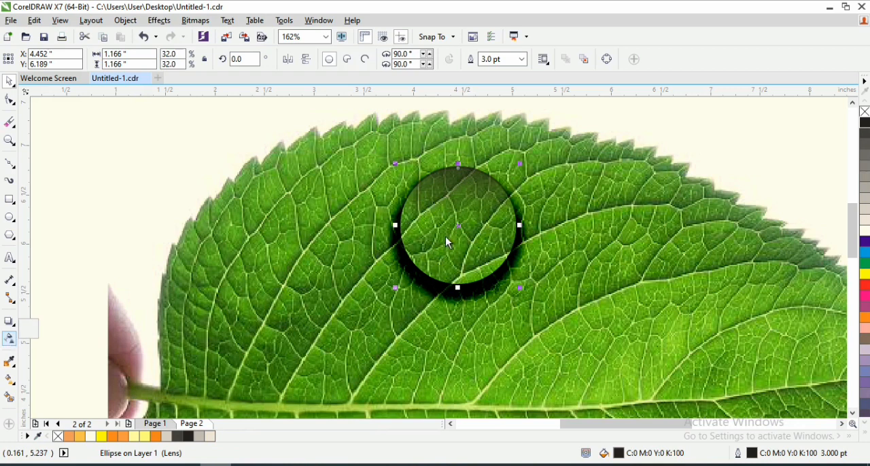
key("z")
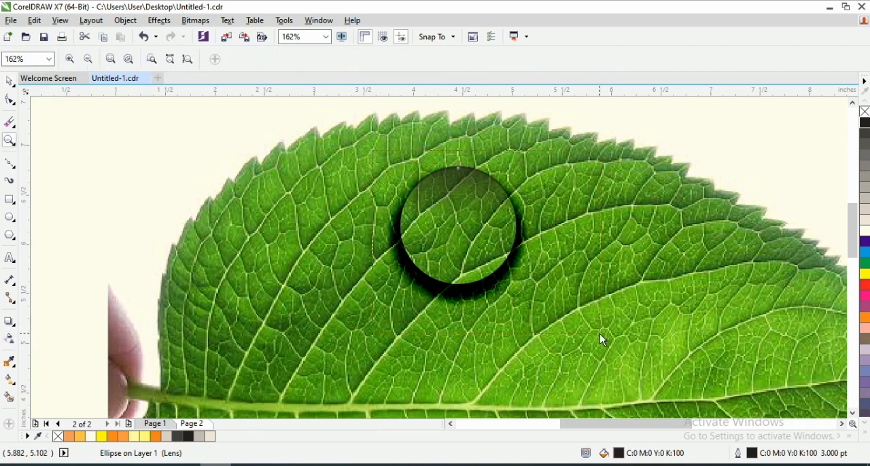
left_click_drag(372, 151, 600, 333)
key("space")
left_click_drag(408, 179, 523, 202)
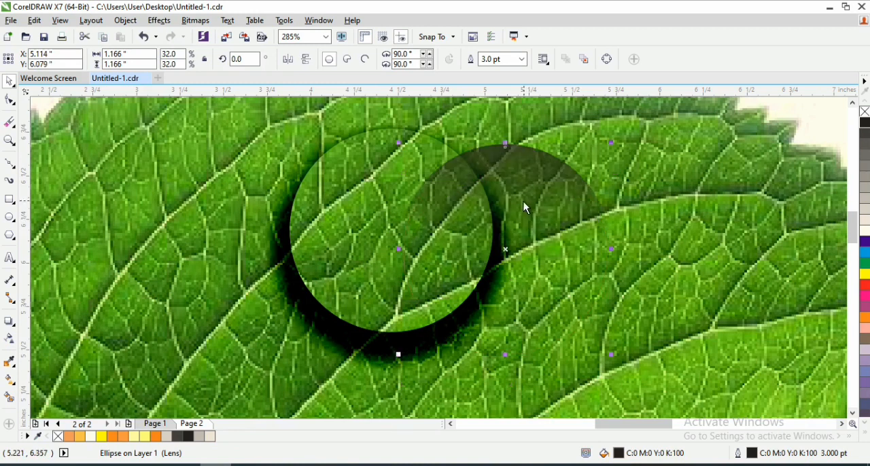
- Adjust the circle's linear transparency to about -89.3° and place the circle back in the ring at about X 4.456", Y 6.192"
key("space")
left_click(11, 343)
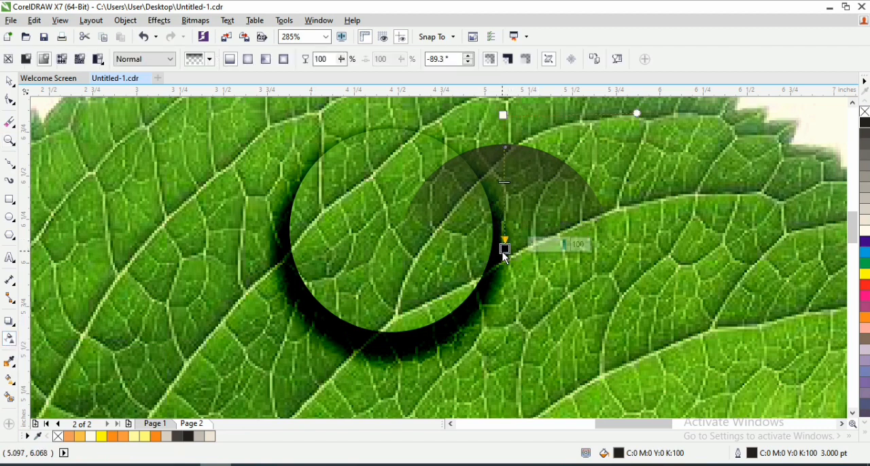
key("space")
left_click_drag(382, 177, 374, 182)
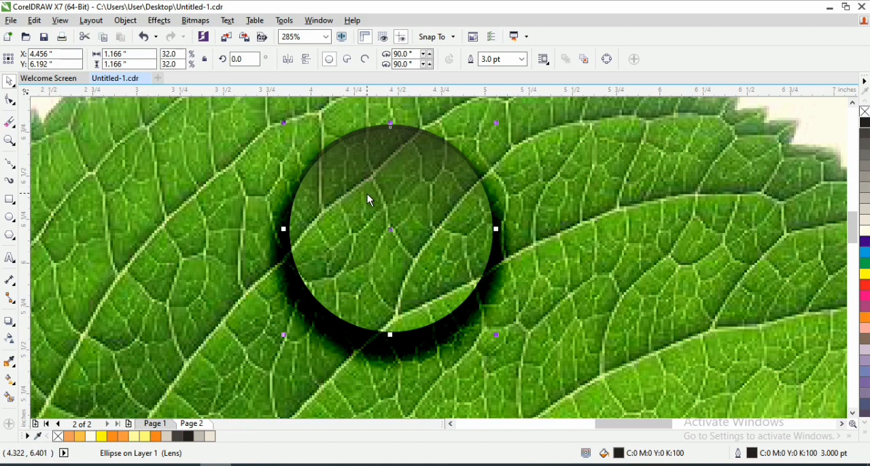
- Draw an ellipse about 0.691" by 0.49" in the droplet's upper half, centred at about X 4.464", Y 6.433"
left_click(9, 216)
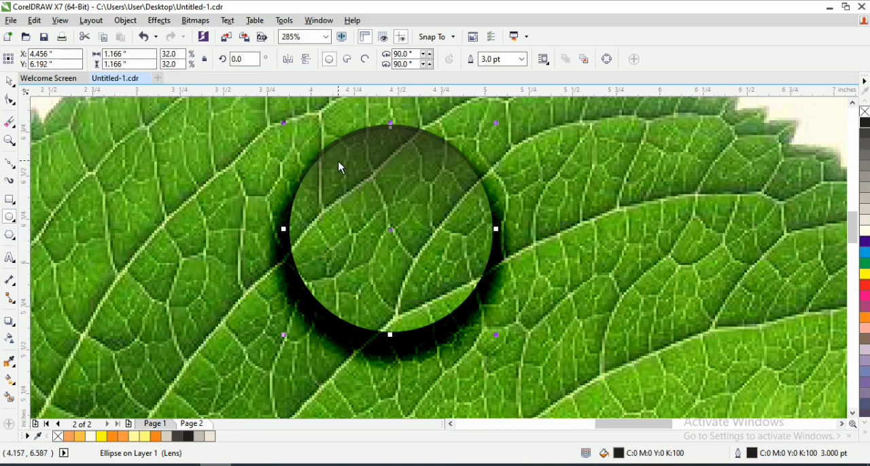
left_click_drag(339, 162, 454, 249)
left_click_drag(454, 247, 459, 246)
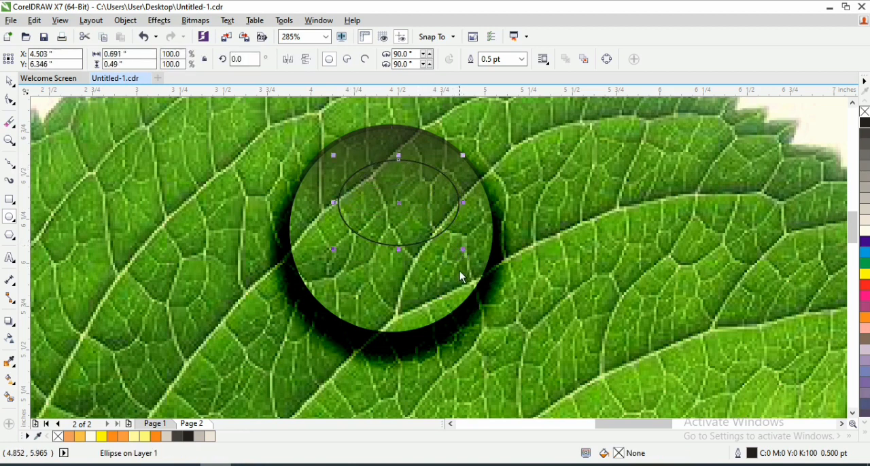
key("space")
left_click_drag(396, 210, 390, 195)
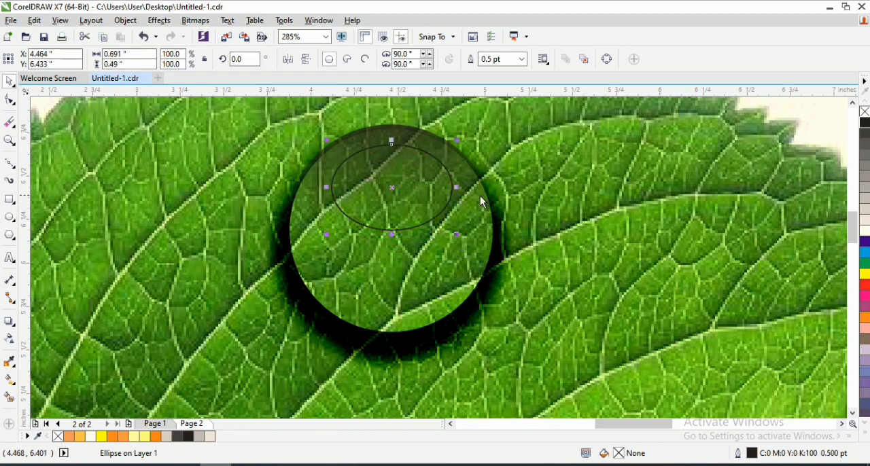
- Give the ellipse a white fill and a white outline and convert it to curves
left_click(865, 232)
right_click(865, 232)
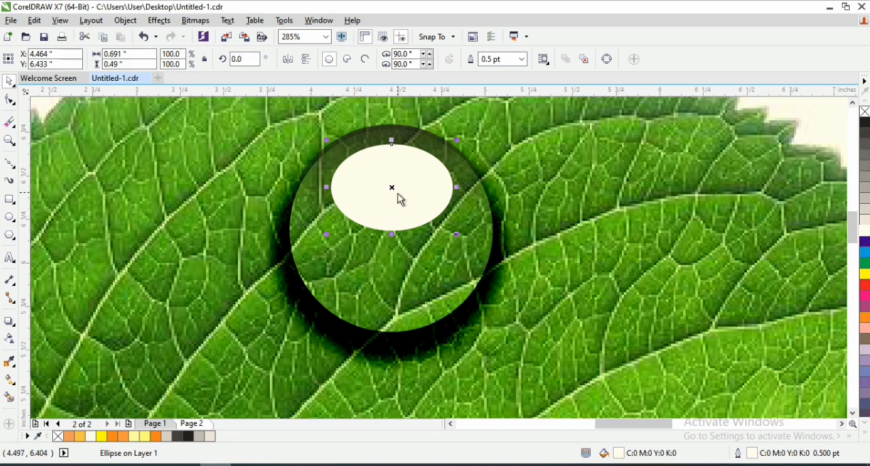
left_click_drag(394, 194, 393, 187)
right_click(406, 170)
left_click(378, 181)
right_click(385, 172)
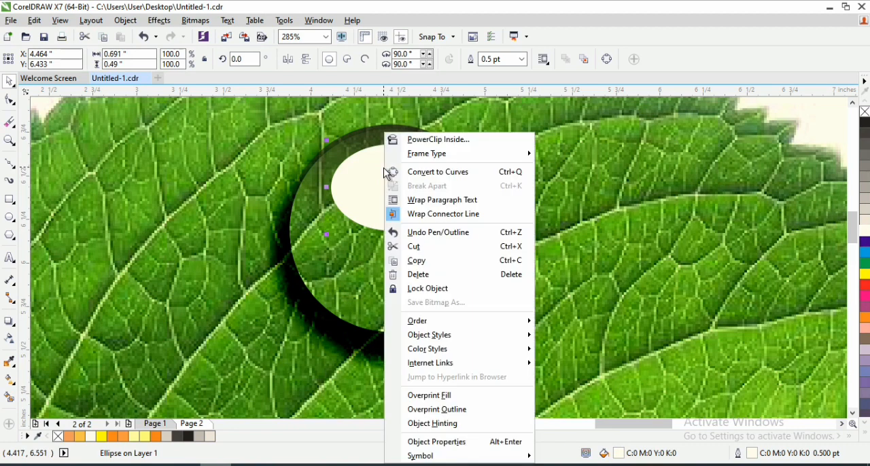
left_click(431, 171)
- Reshape the white highlight by pulling its top node up to the droplet's upper edge and raising its bottom node slightly
key("F10")
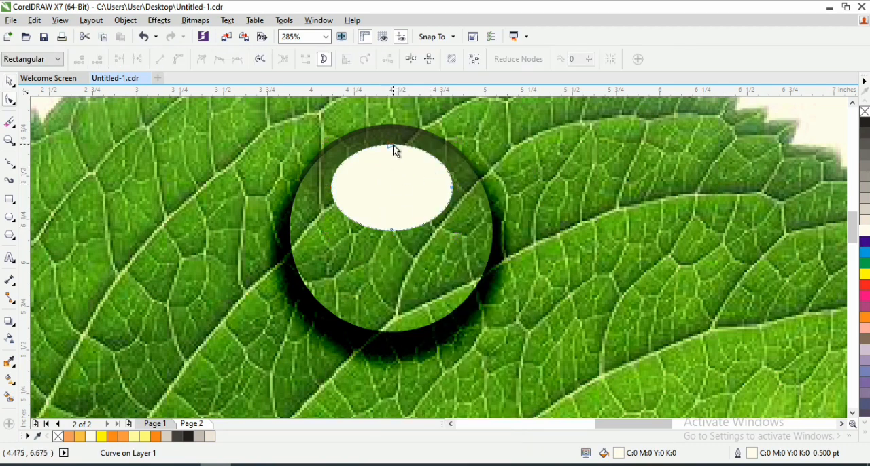
left_click_drag(390, 145, 388, 125)
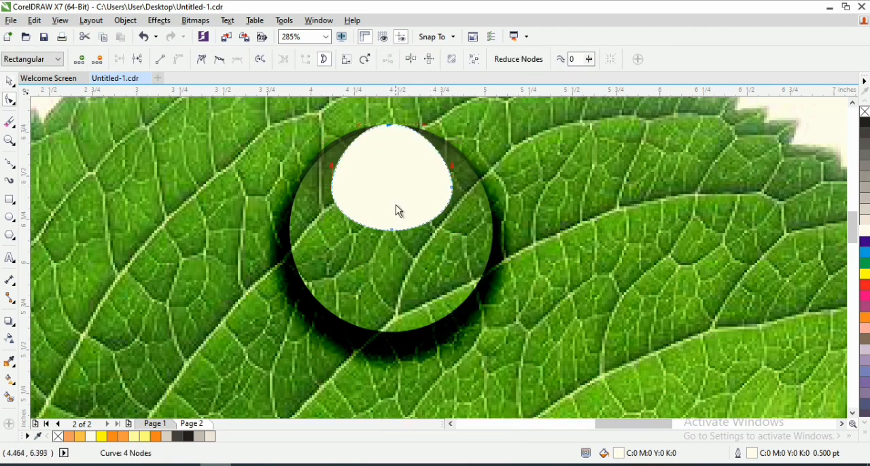
left_click_drag(389, 232, 387, 219)
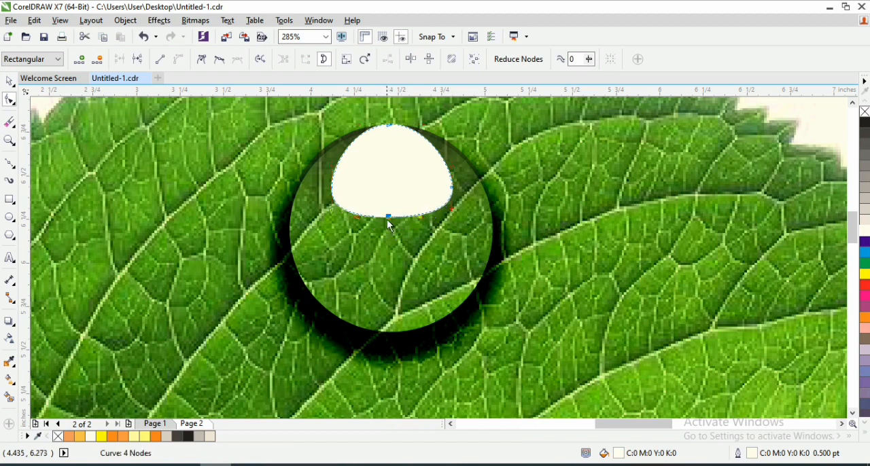
key("space")
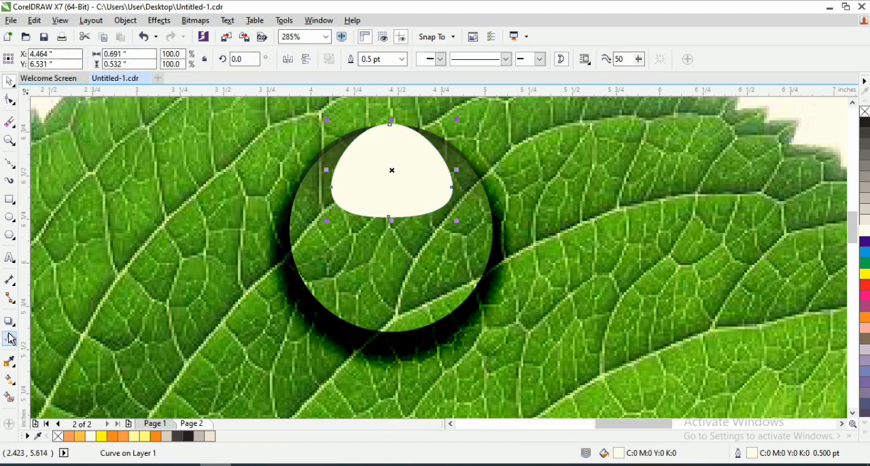
- Fade the white highlight downward with a linear transparency and position it at about X 4.494", Y 6.491"
left_click(10, 339)
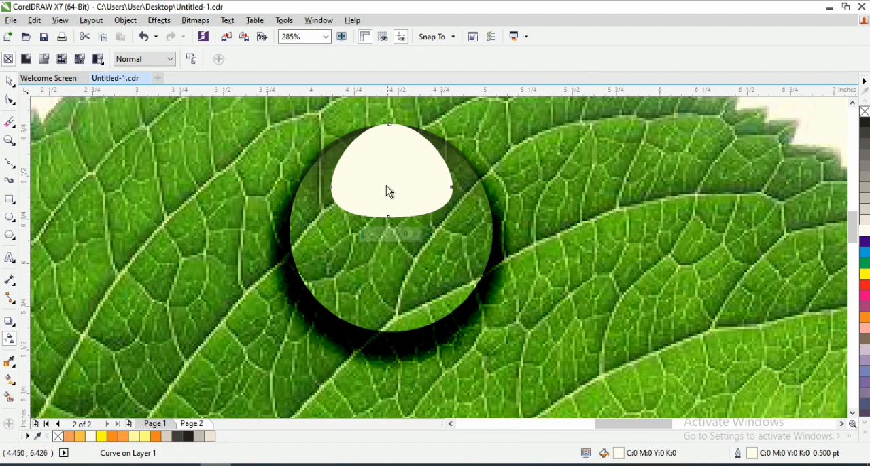
mouse_move(388, 141)
left_mouse_down()
mouse_move(377, 238)
mouse_move(392, 125)
mouse_move(401, 148)
left_mouse_up()
key("space")
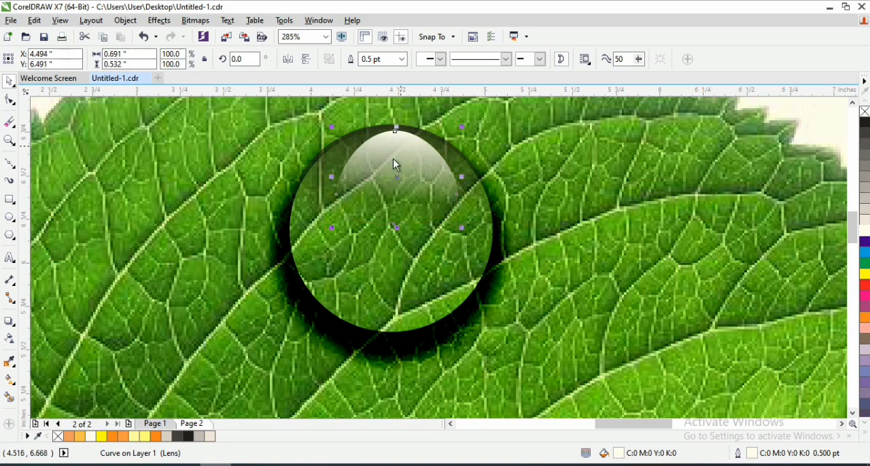
left_click(9, 340)
- Draw a flat ellipse about 0.69" by 0.138" near the droplet's bottom edge, with a white fill and a white outline
left_click(9, 217)
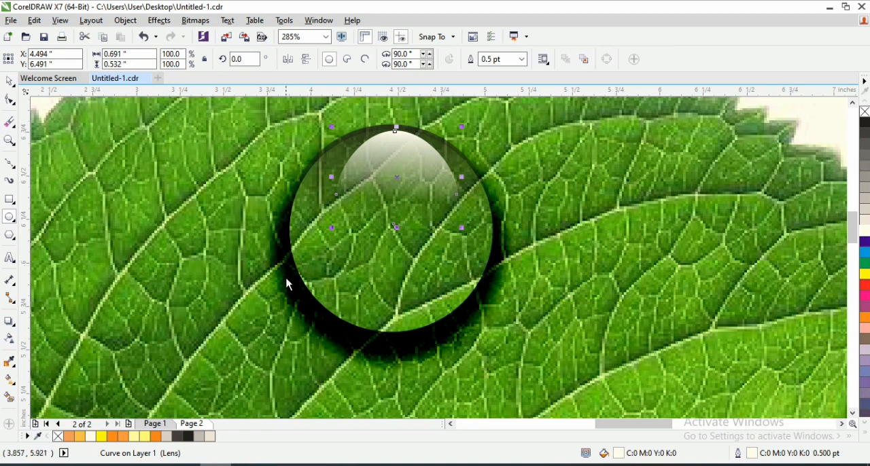
left_click_drag(328, 291, 451, 318)
key("space")
left_click(864, 230)
right_click(864, 230)
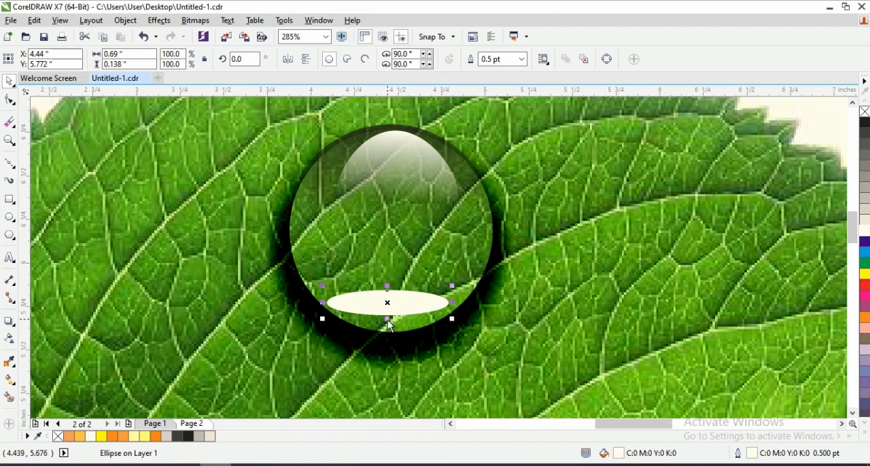
left_click_drag(387, 320, 388, 324)
- Fade the flat white ellipse near the droplet's bottom upward with a linear transparency at about 90°
left_click(10, 339)
key("space")
left_click(10, 340)
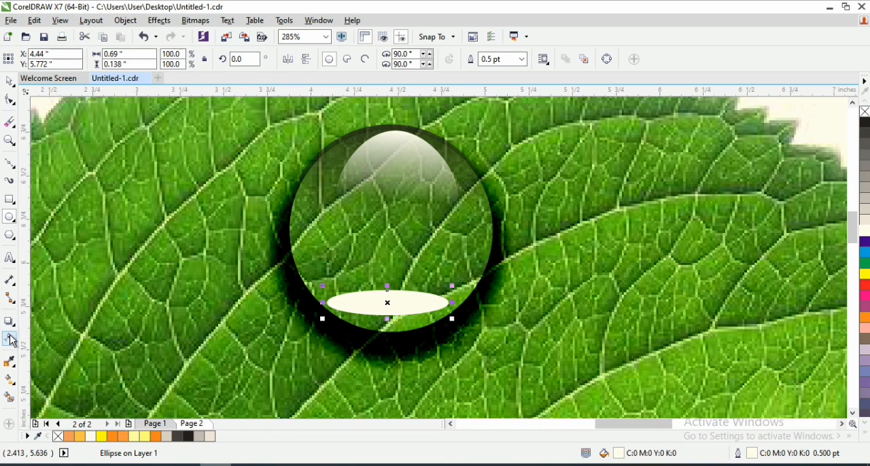
left_click(398, 302)
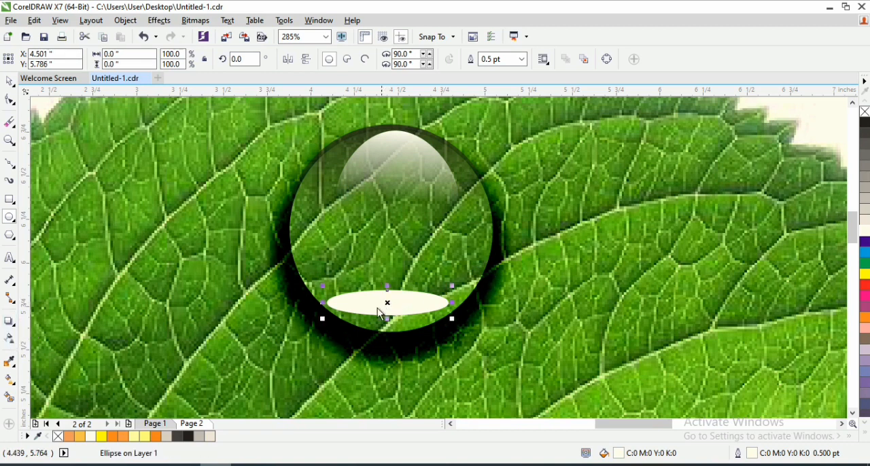
key("space")
left_click(9, 100)
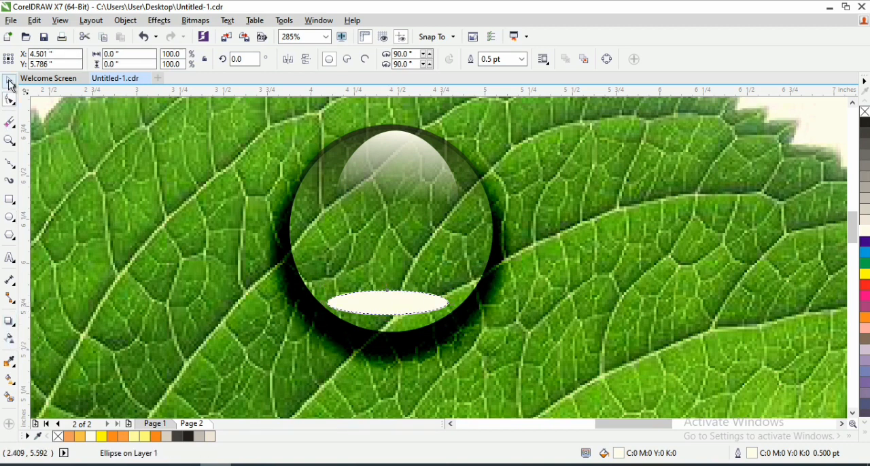
left_click(11, 84)
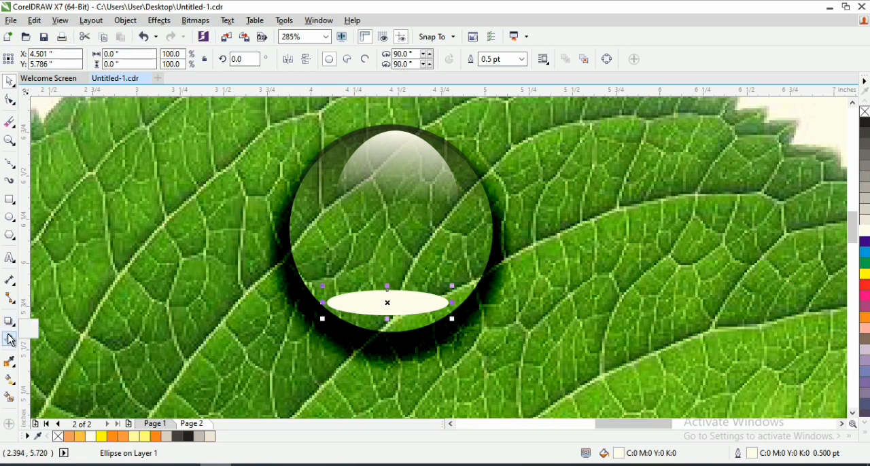
left_click(10, 340)
left_click(360, 305)
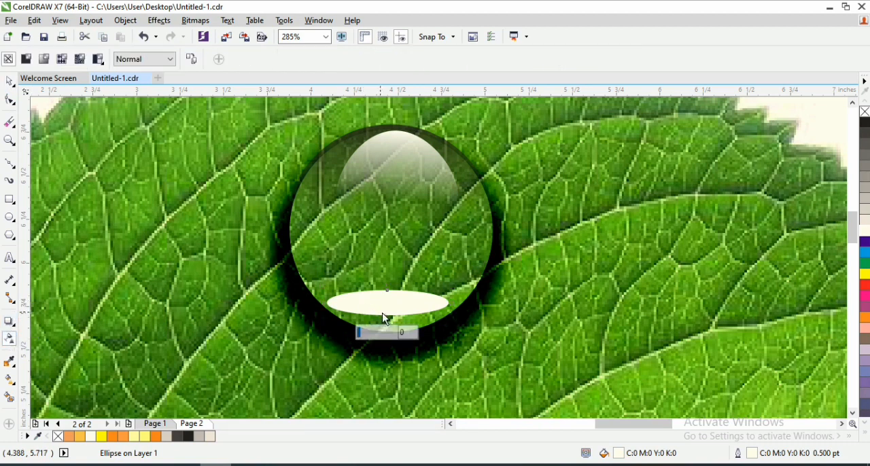
left_click_drag(385, 319, 388, 277)
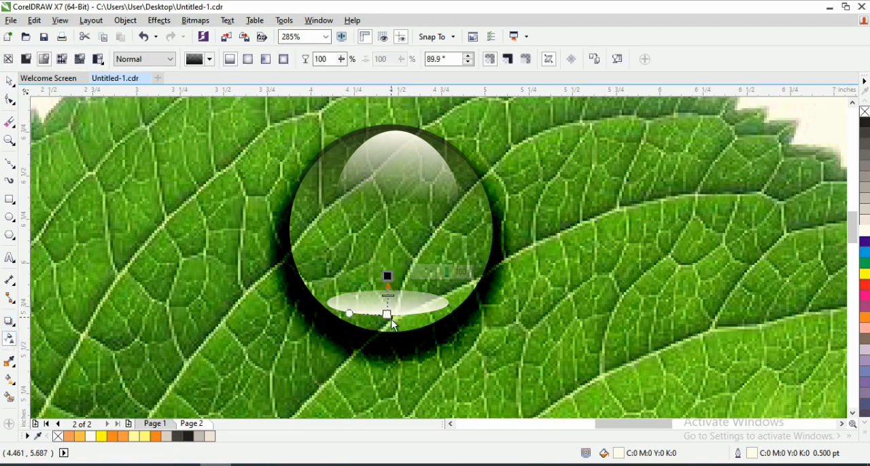
left_click_drag(393, 322, 390, 332)
left_click_drag(388, 277, 389, 289)
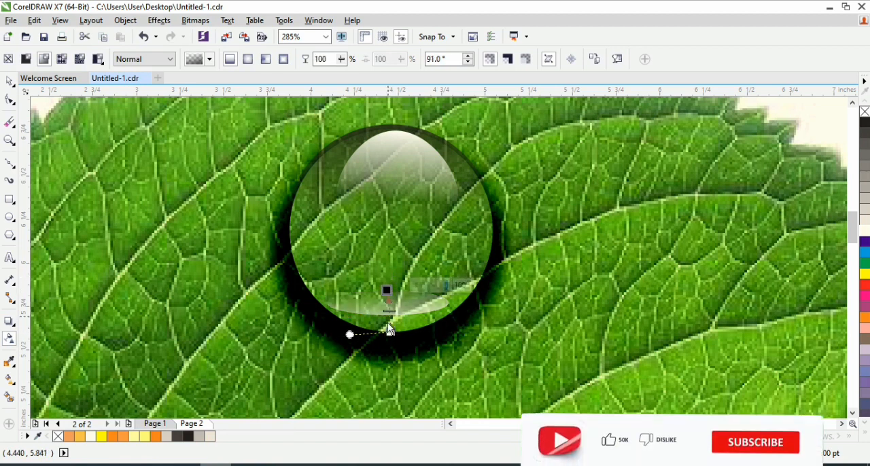
left_click_drag(389, 332, 391, 292)
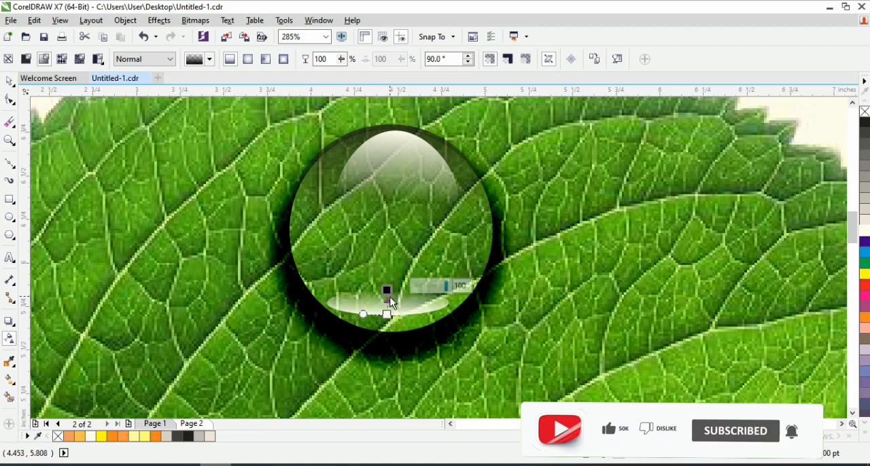
- Stretch the bottom highlight downward to a height of about 0.183" and centre it at about X 4.459", Y 5.75"
key("space")
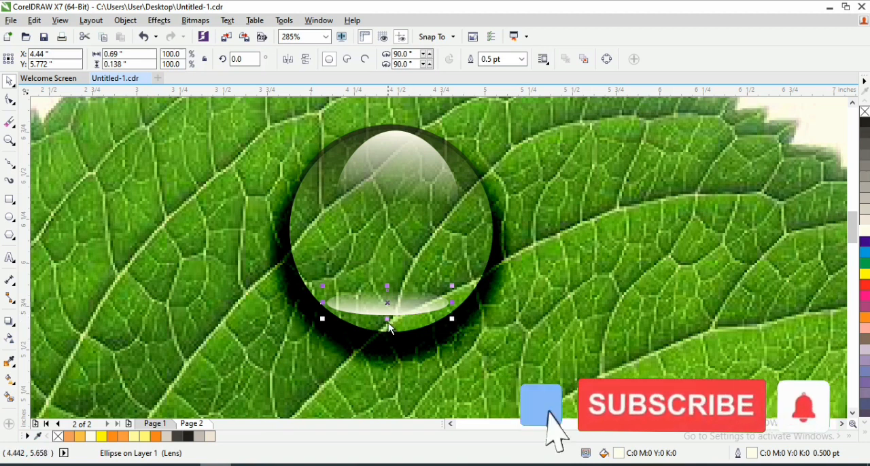
left_click_drag(388, 323, 394, 335)
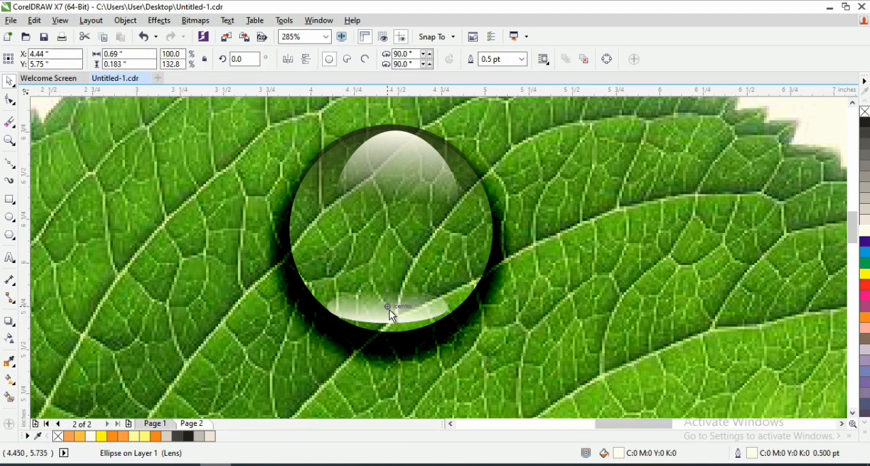
scroll(390, 311, "up", 3)
left_click_drag(396, 312, 397, 312)
key("F3")
key("F3")
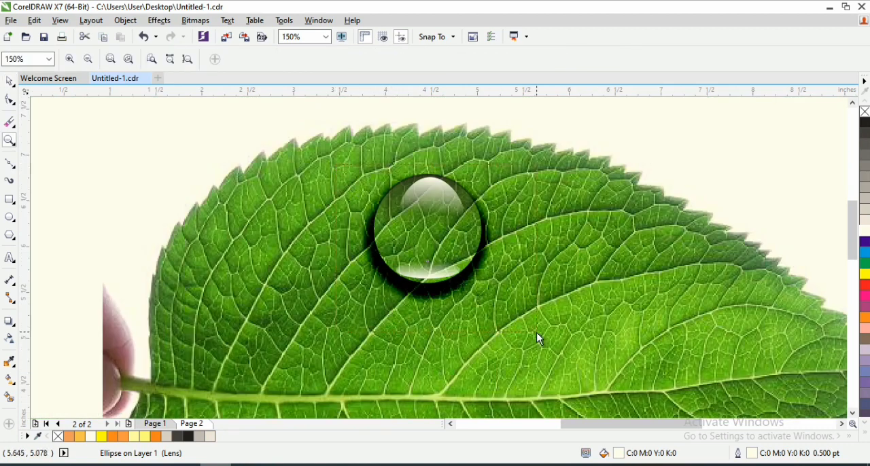
left_click_drag(537, 332, 536, 332)
key("space")
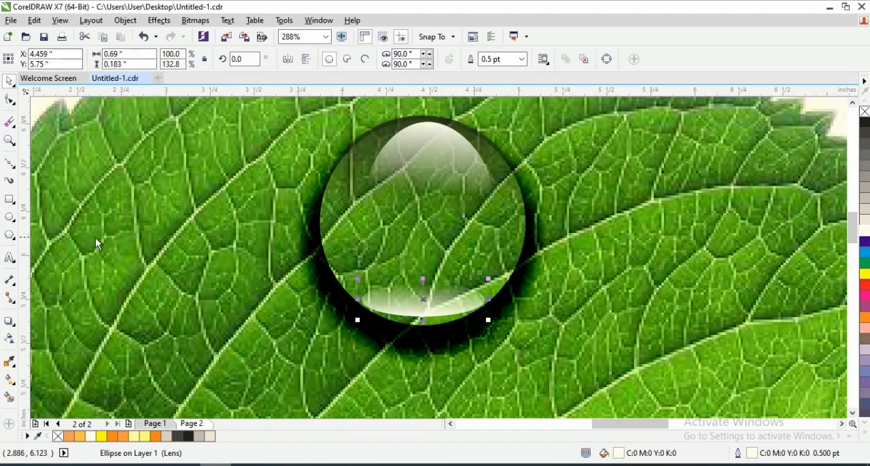
- Draw a small ellipse about 0.078" by 0.06" below the top highlight's left edge, with a white fill and a white outline
left_click(10, 218)
left_click_drag(372, 194, 383, 205)
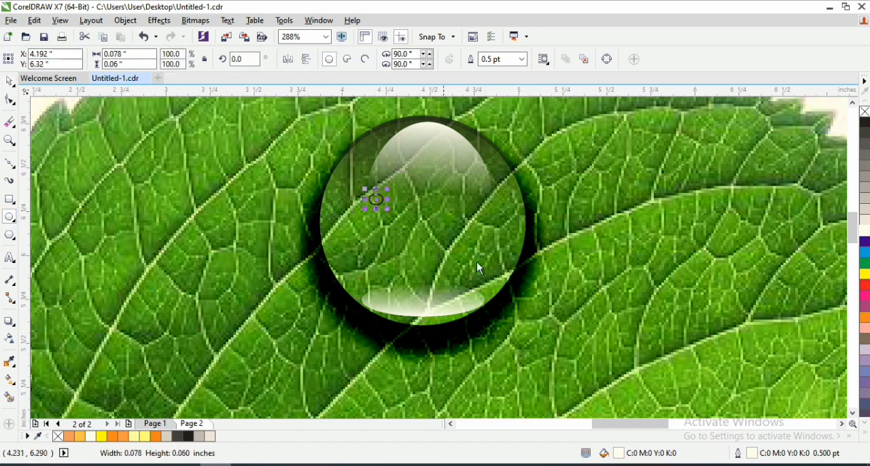
left_click(865, 233)
right_click(865, 233)
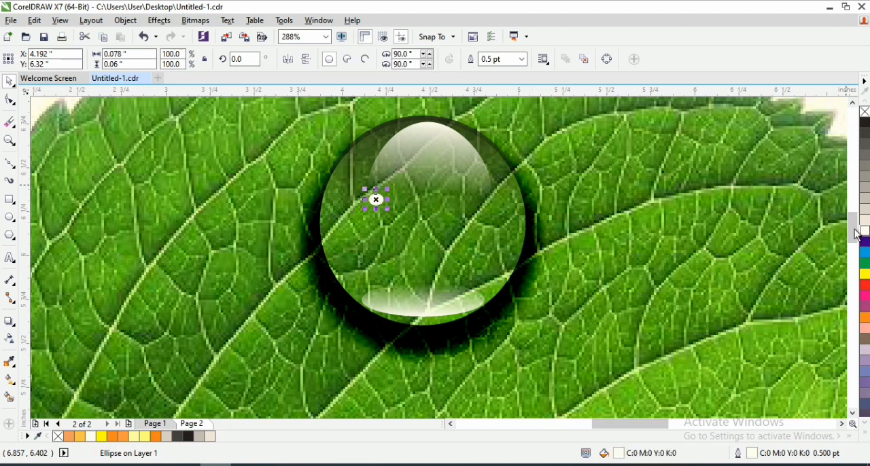
- Convert the small white ellipse to a 300 dpi CMYK Color (32-bit) bitmap with anti-aliasing and a transparent background
left_click(195, 20)
left_click(219, 36)
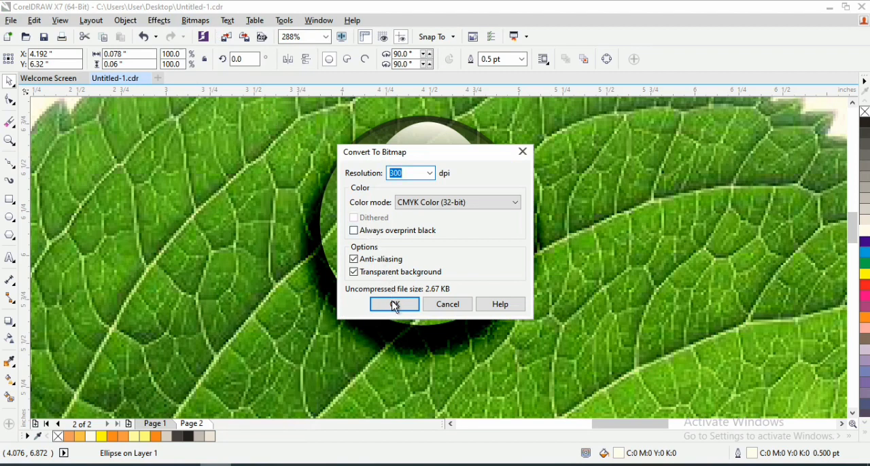
left_click(394, 305)
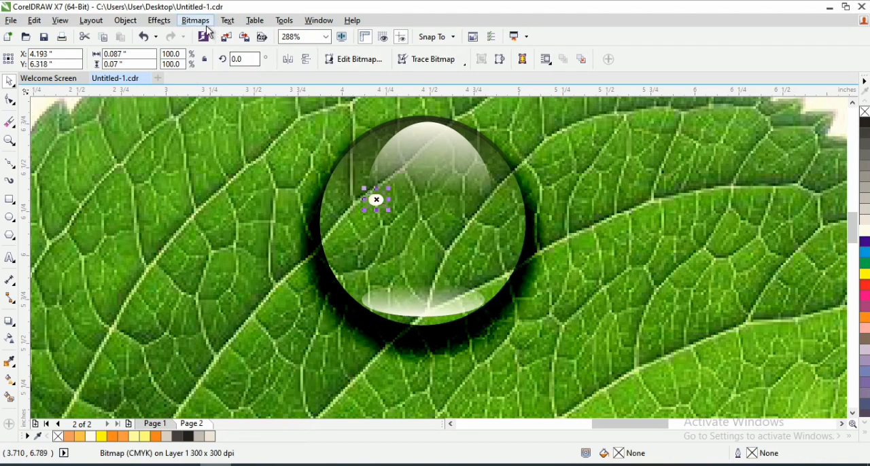
- Apply a Gaussian Blur with a 4.0 pixel radius to the small white highlight bitmap
left_click(206, 25)
mouse_move(249, 299)
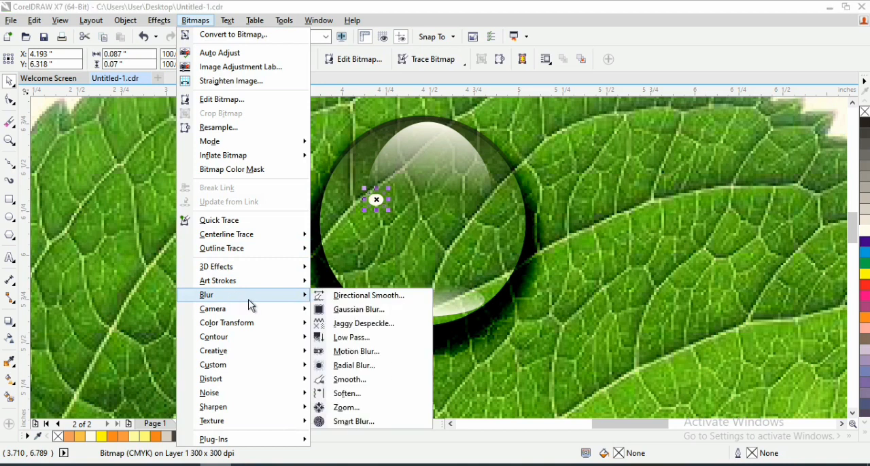
left_click(356, 309)
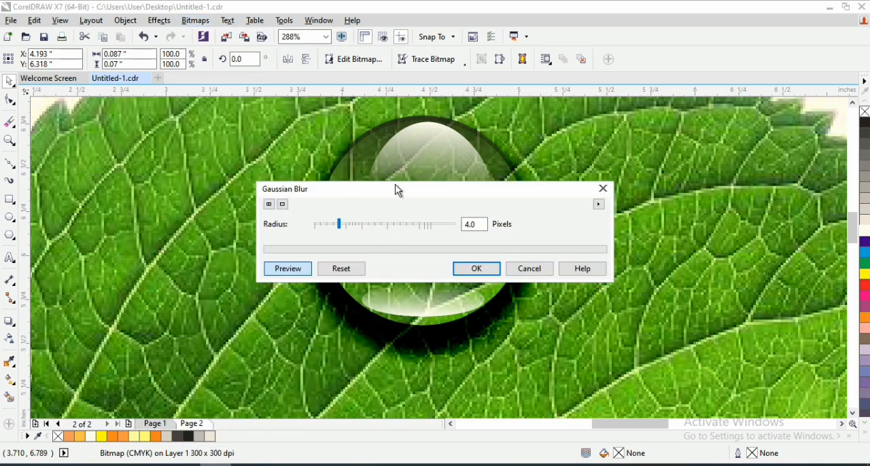
left_click_drag(398, 190, 447, 274)
left_click(525, 354)
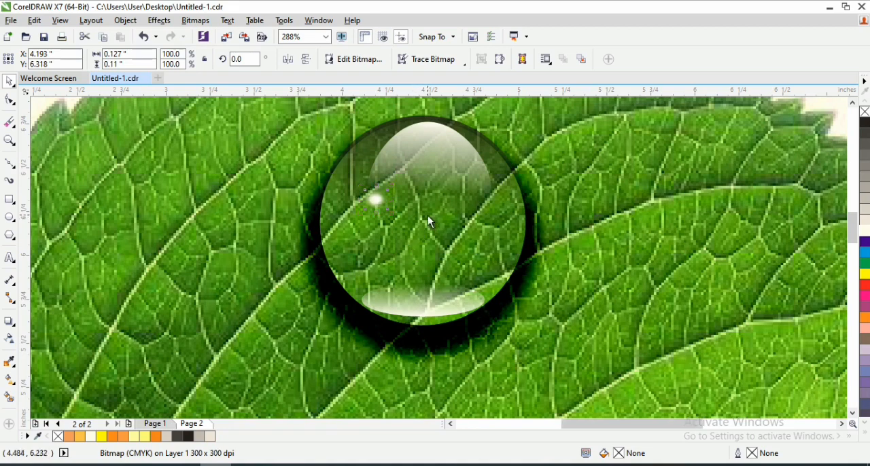
scroll(428, 217, "down", 2)
left_click_drag(124, 115, 295, 201)
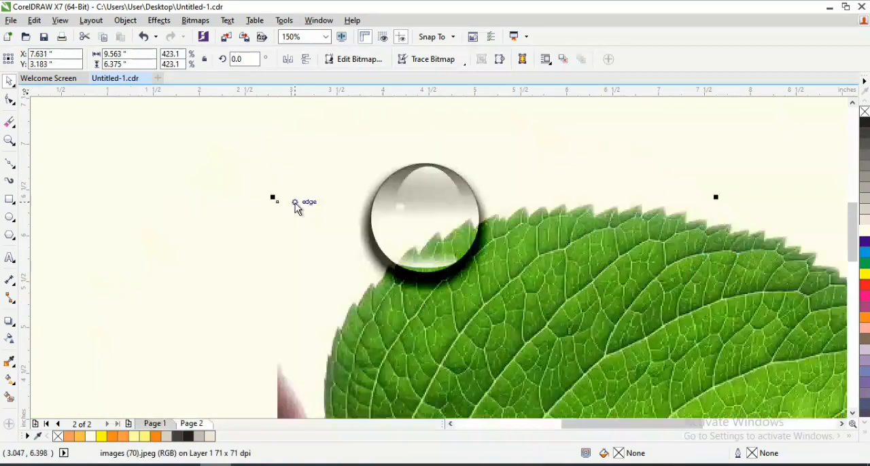
key("ctrl+z")
- Select all six droplet objects, scale them down to about 0.782" square and place them at about X 3.779", Y 6.233"
scroll(645, 159, "down", 2)
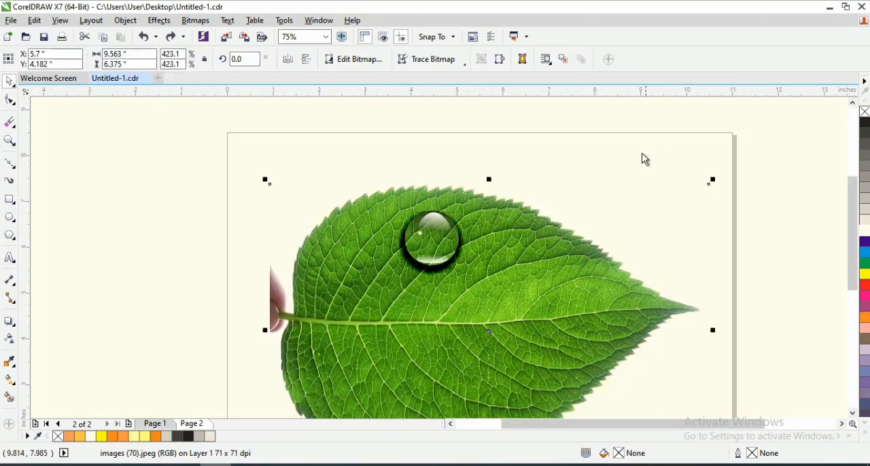
left_click_drag(688, 134, 388, 291)
scroll(435, 285, "up", 2)
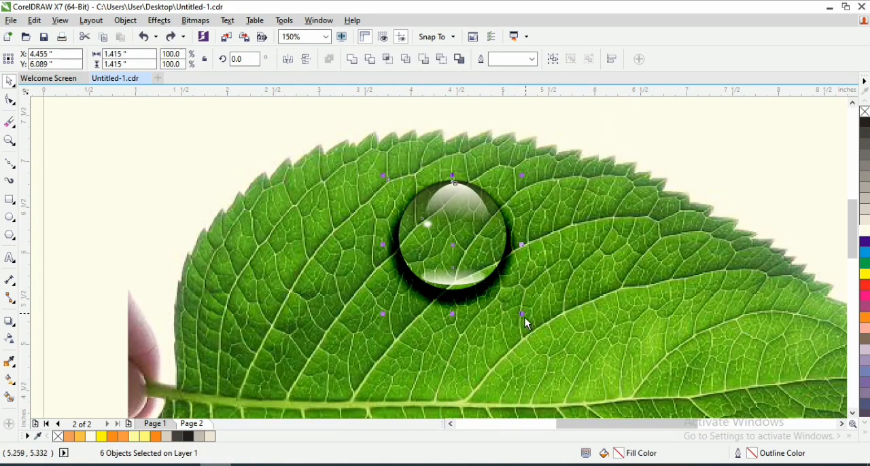
left_click_drag(521, 176, 478, 219)
scroll(437, 242, "up", 2)
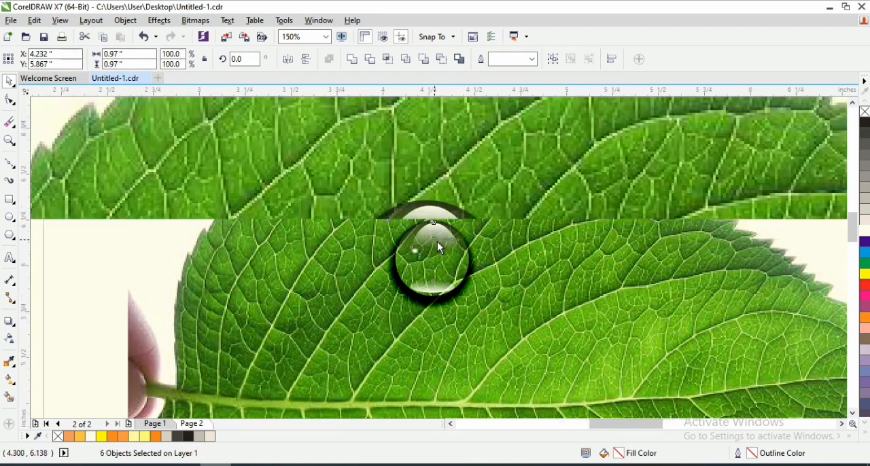
left_click_drag(415, 260, 399, 229)
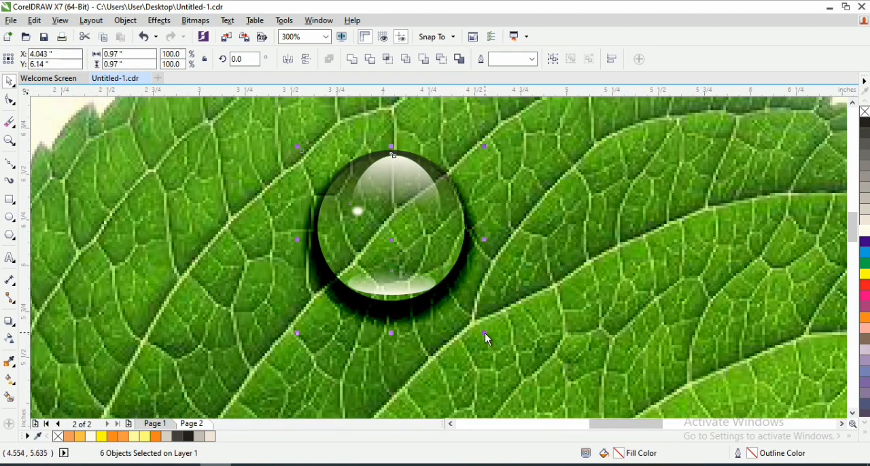
left_click_drag(484, 333, 451, 290)
left_click_drag(389, 199, 358, 199)
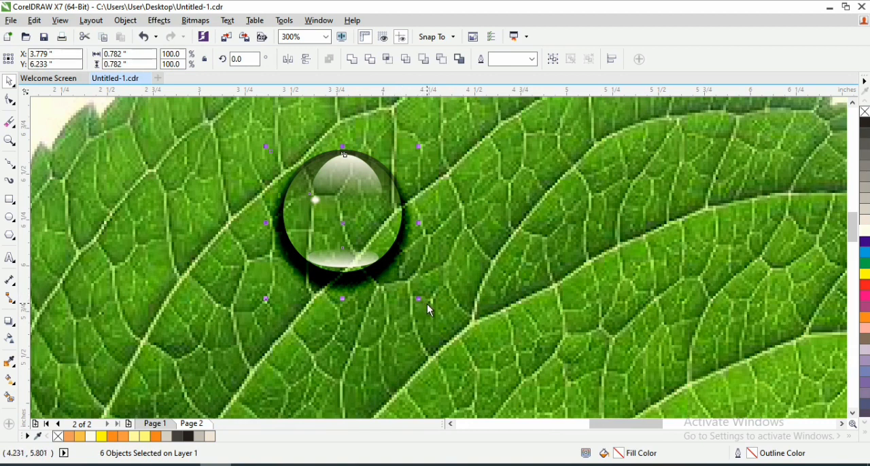
left_click_drag(432, 307, 401, 269)
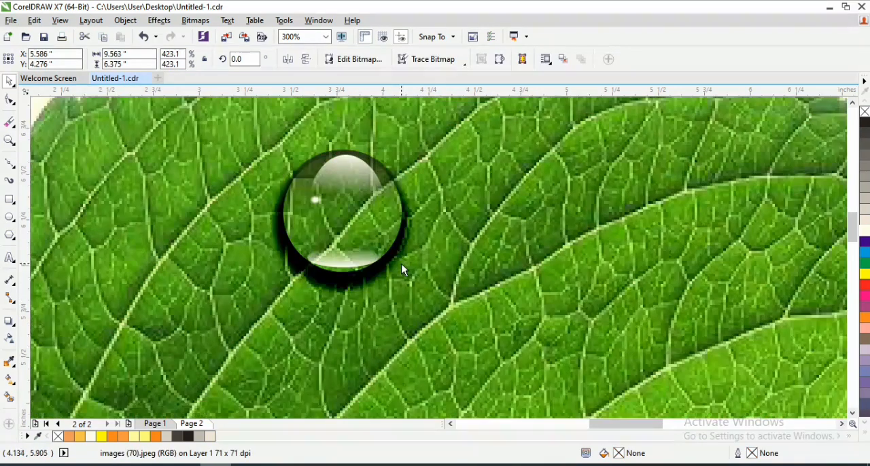
key("ctrl+z")
right_click(402, 260)
left_click(262, 177)
- Select all the droplet objects and place a copy beside the original at about X 4.971", Y 6.233"
key("F3")
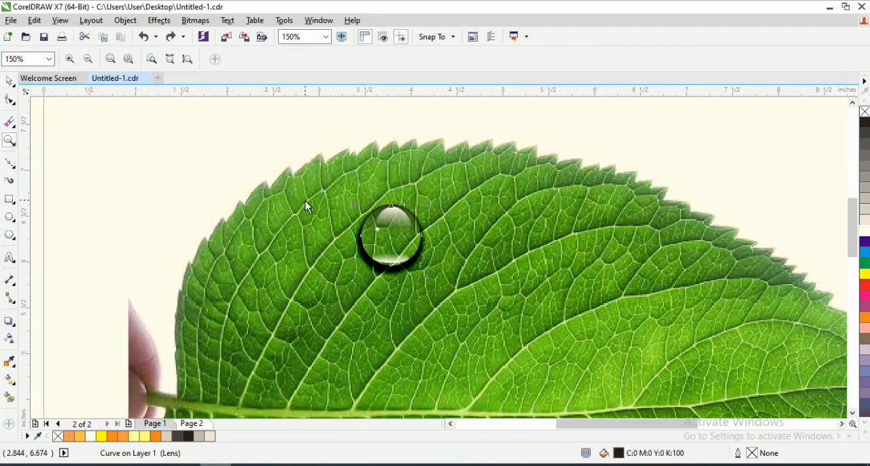
left_click_drag(91, 119, 518, 310)
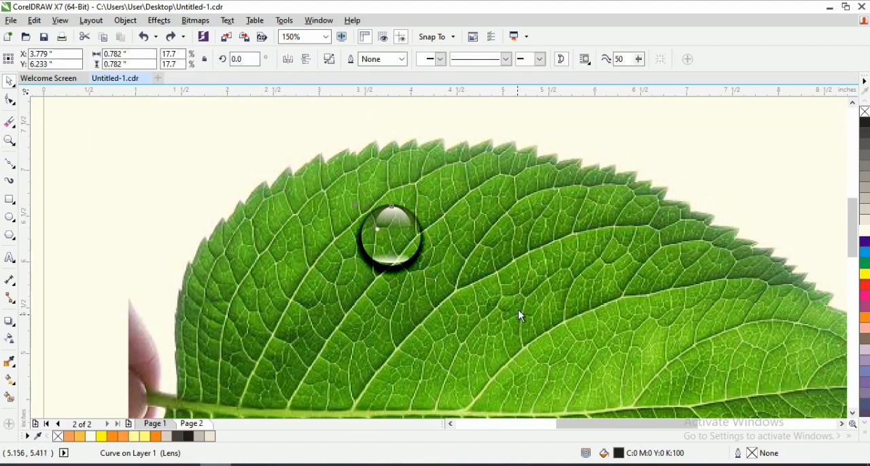
key("F2")
left_click_drag(453, 305, 474, 318)
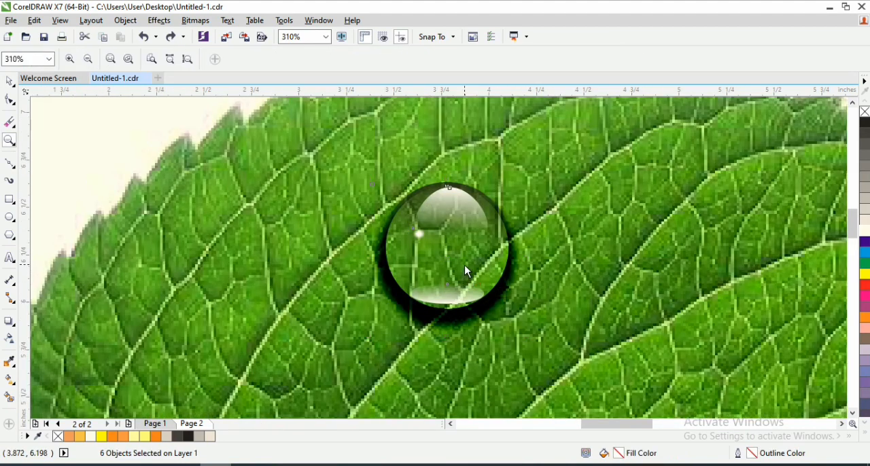
key("F3")
left_click_drag(401, 236, 501, 252)
right_click(502, 252)
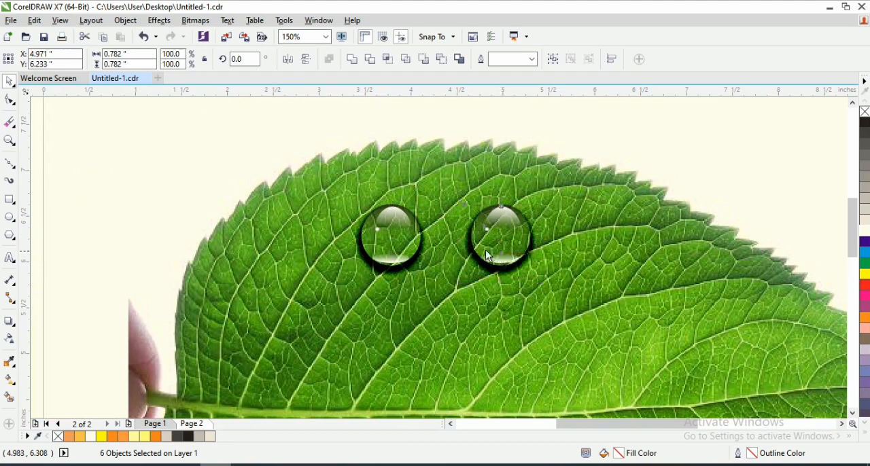
- Convert the selected droplet copy to a 300 dpi RGB Color (24-bit) bitmap with anti-aliasing and a transparent background
key("F2")
left_click_drag(591, 301, 597, 308)
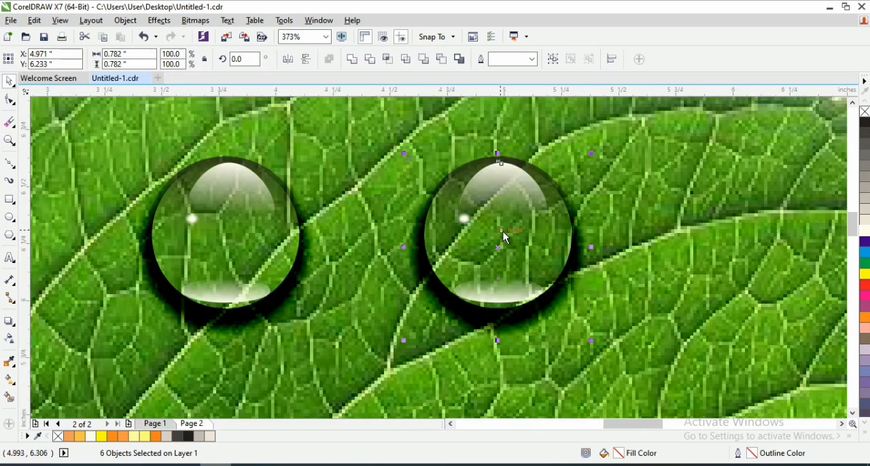
scroll(501, 232, "up", 1)
scroll(512, 222, "down", 1)
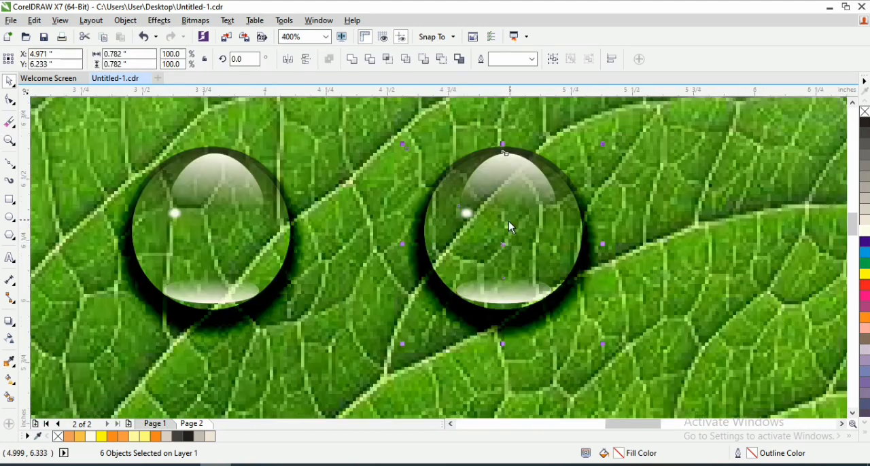
left_click(195, 20)
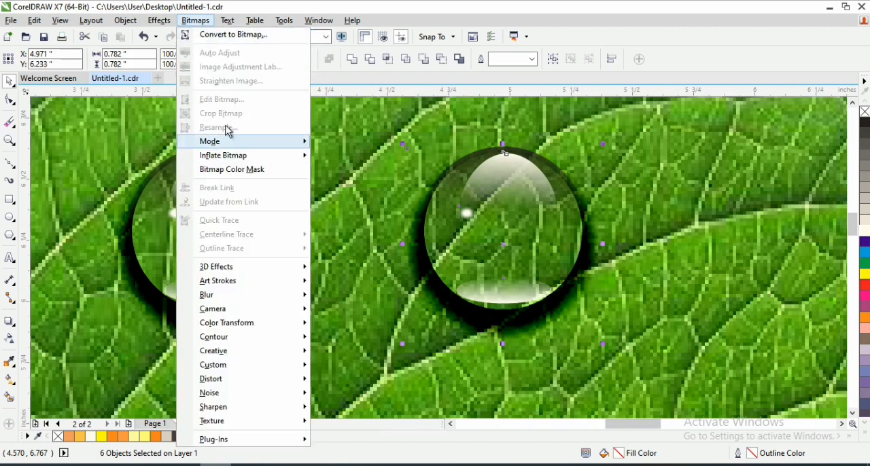
left_click(199, 20)
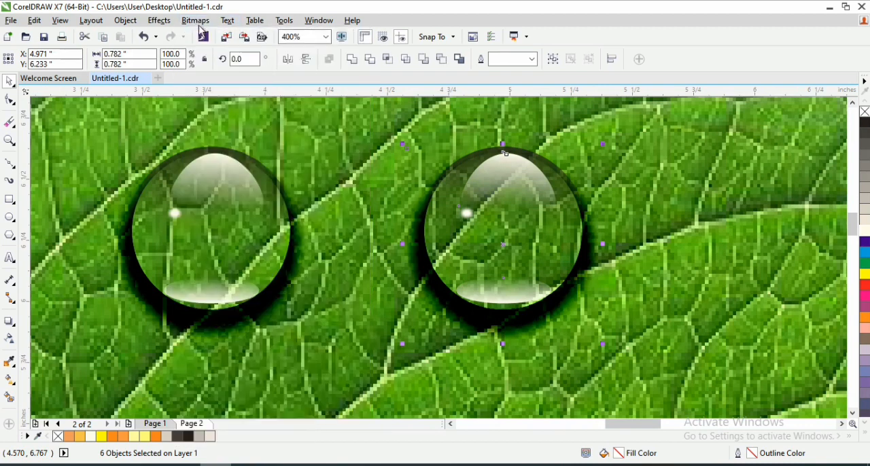
left_click(205, 25)
left_click(225, 34)
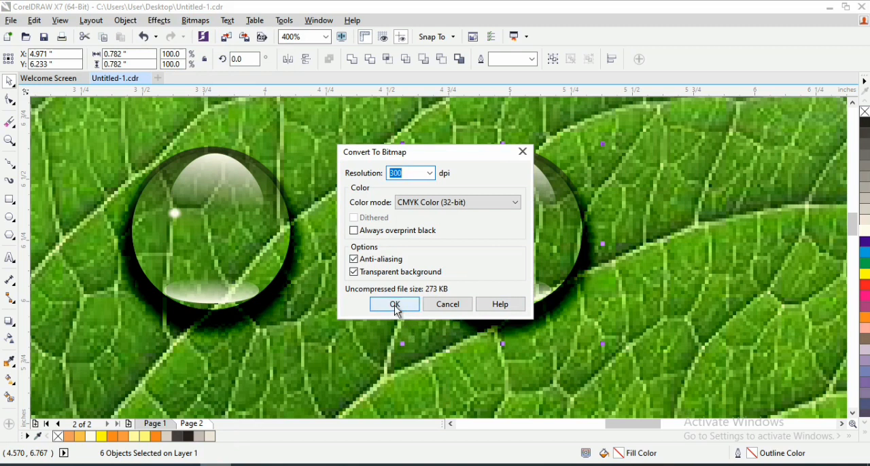
left_click(506, 203)
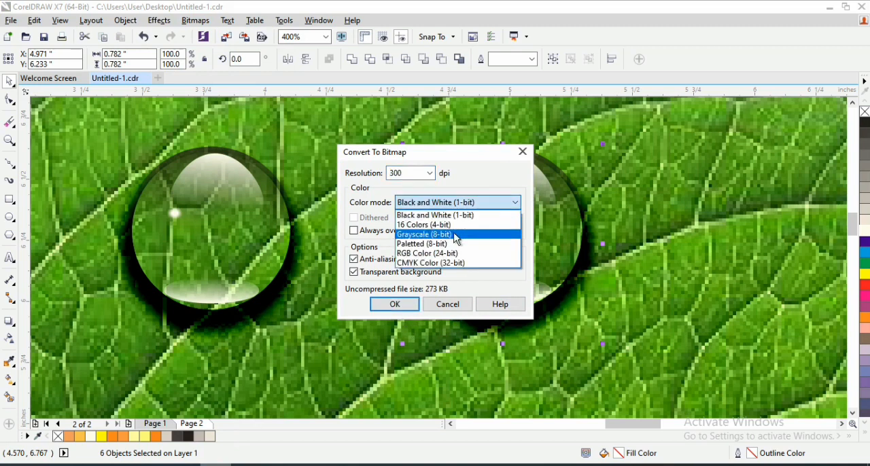
left_click(476, 253)
left_click(391, 310)
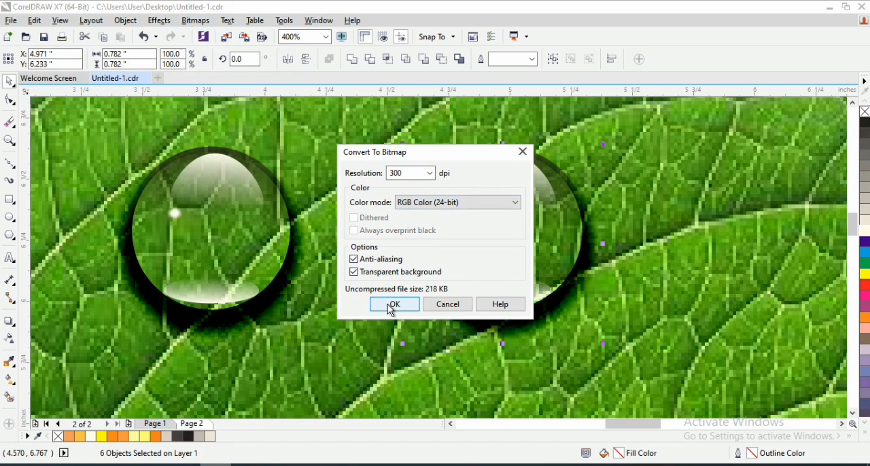
left_click(395, 307)
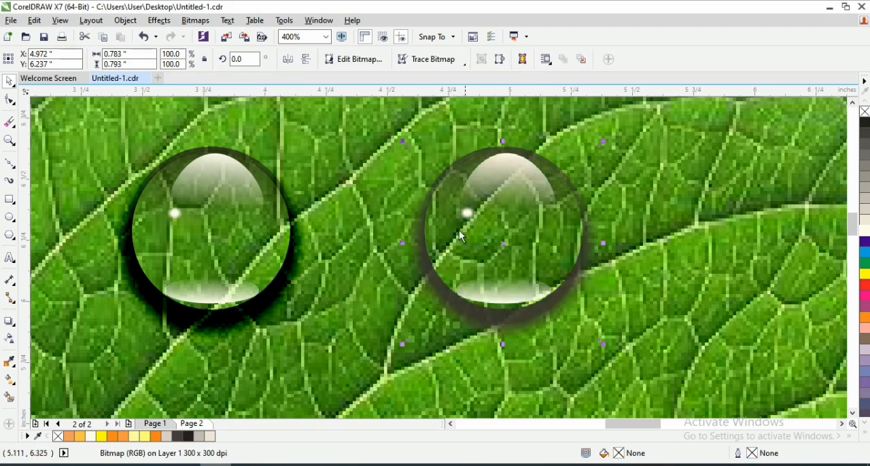
- Try to reshape the droplet bitmap's outline with the Shape tool, and undo the RGB bitmap conversion
left_click(9, 322)
left_click(58, 375)
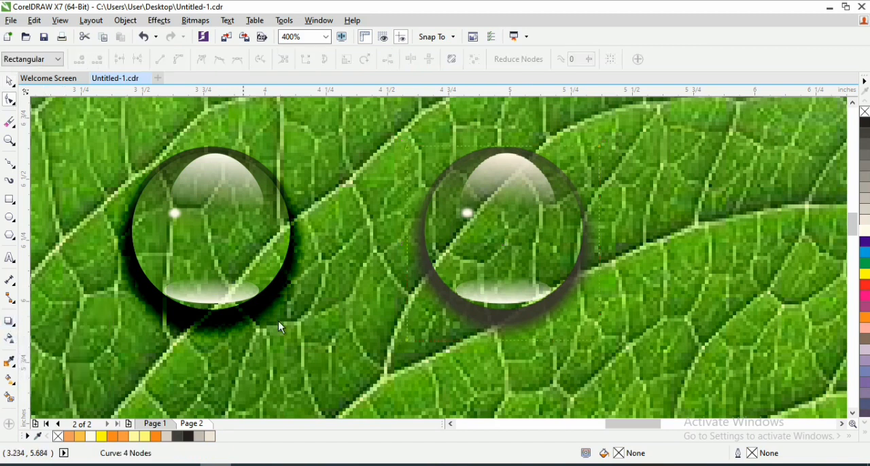
left_click_drag(508, 149, 510, 153)
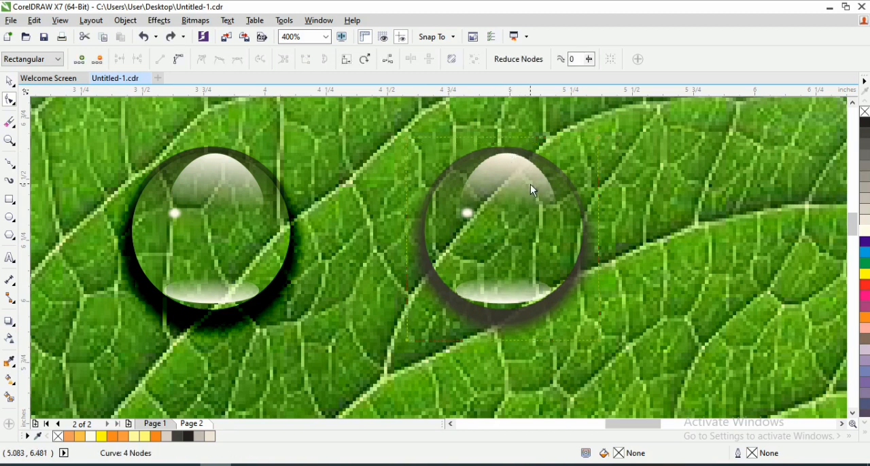
key("space")
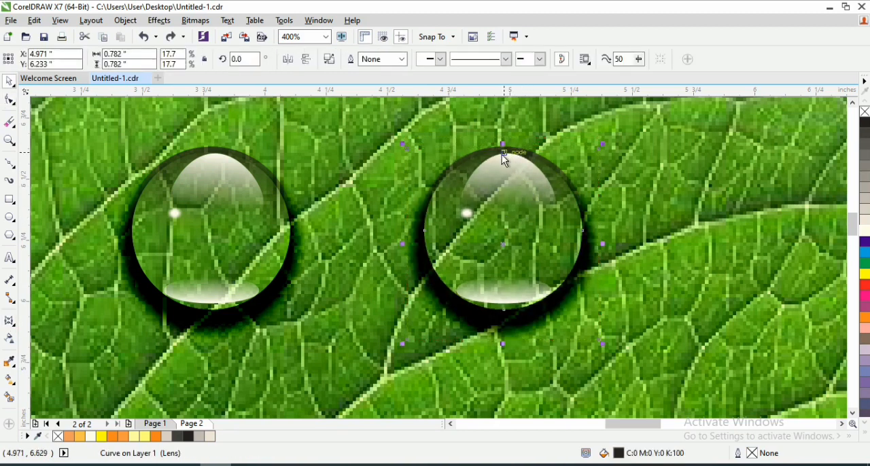
- Select all six objects of the second droplet and group them
left_click(508, 229)
scroll(533, 229, "down", 1)
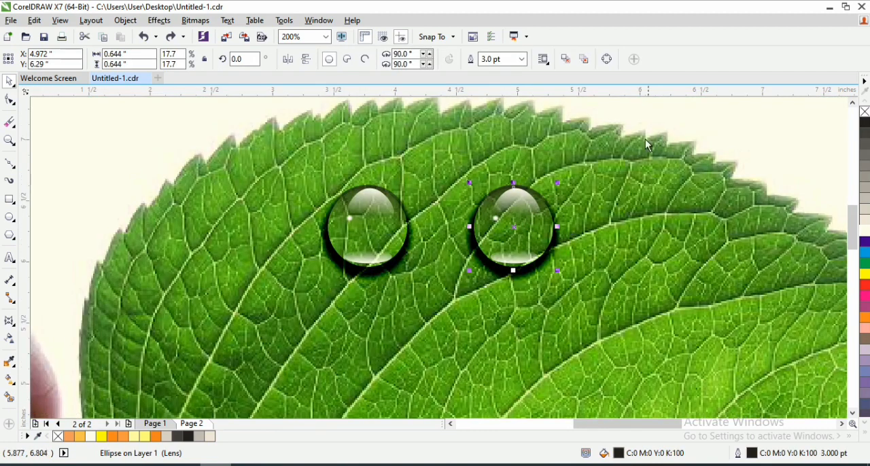
scroll(658, 141, "down", 1)
scroll(560, 196, "up", 1)
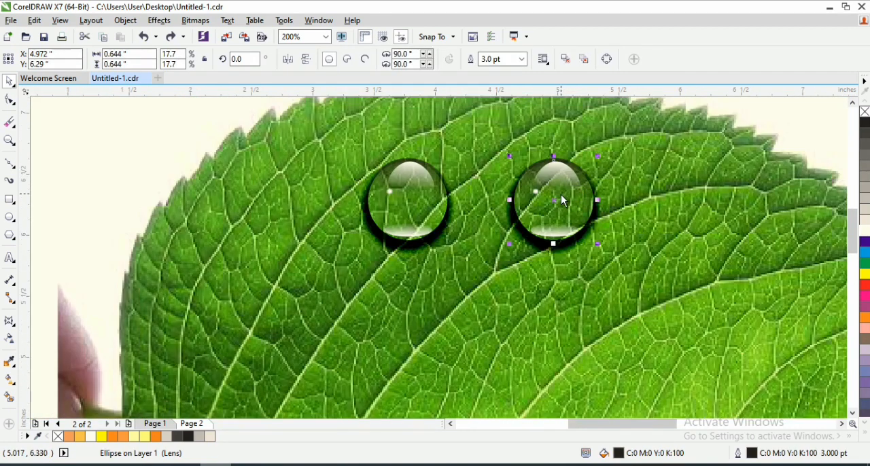
key("z")
scroll(568, 187, "down", 2)
key("space")
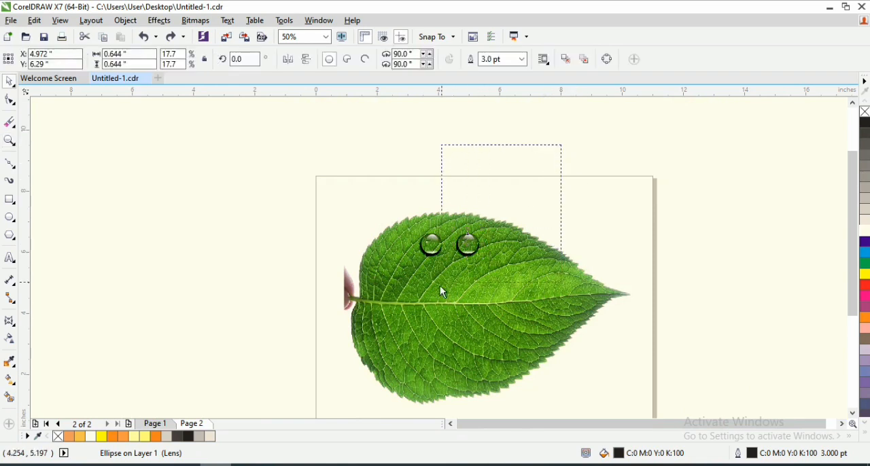
left_click_drag(440, 286, 433, 293)
key("ctrl+g")
scroll(476, 213, "up", 2)
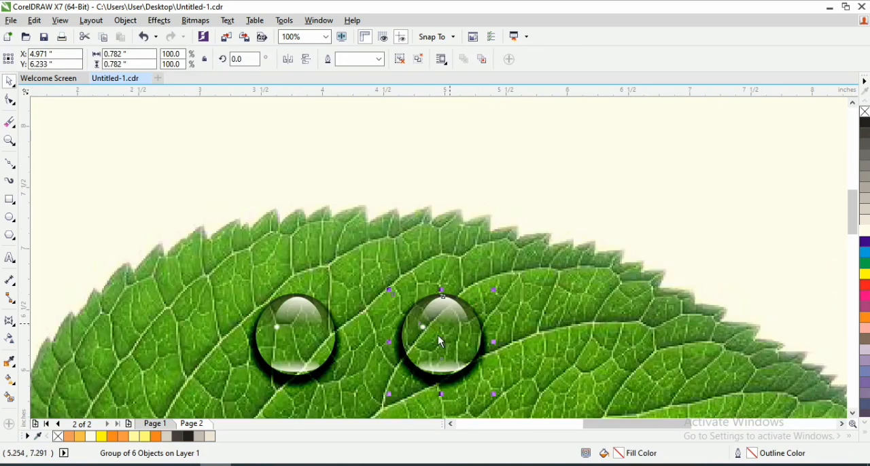
- Move the second droplet group slightly down the leaf to about X 5.025", Y 6.134"
key("z")
left_click_drag(639, 249, 353, 425)
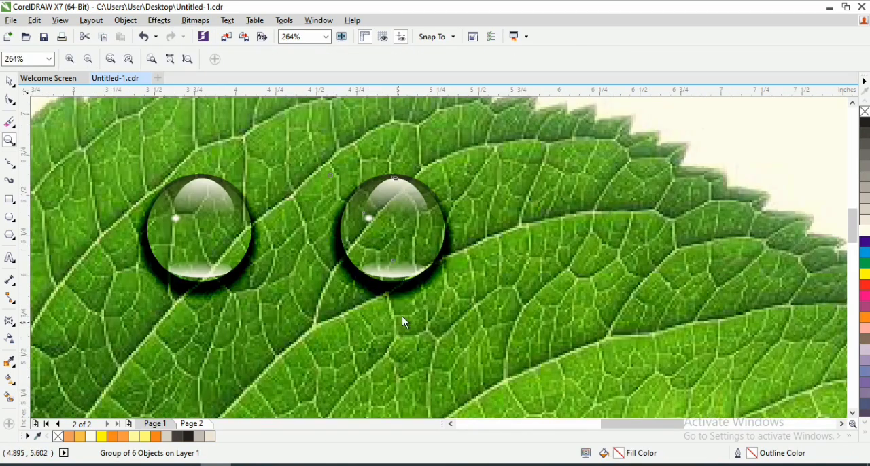
key("space")
left_click_drag(393, 236, 403, 257)
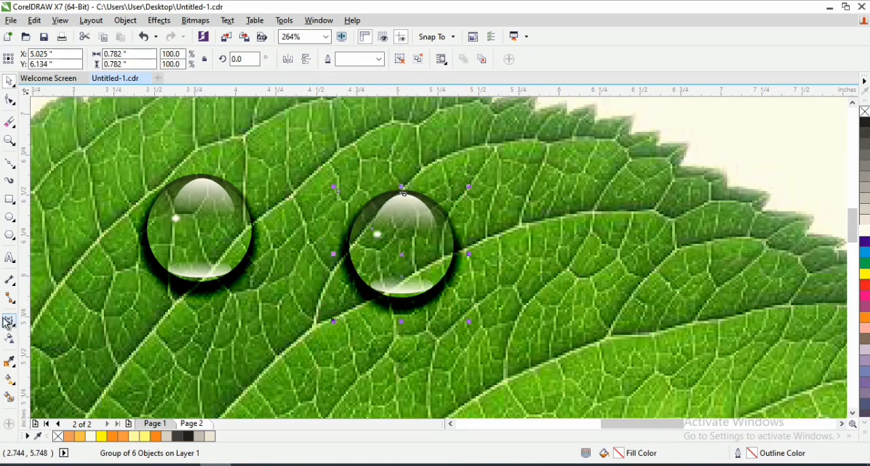
key("F10")
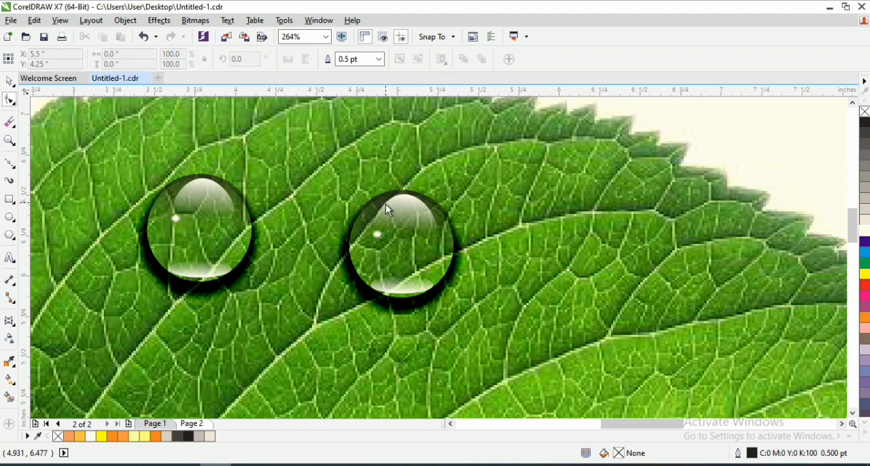
key("space")
key("F10")
left_click(401, 235)
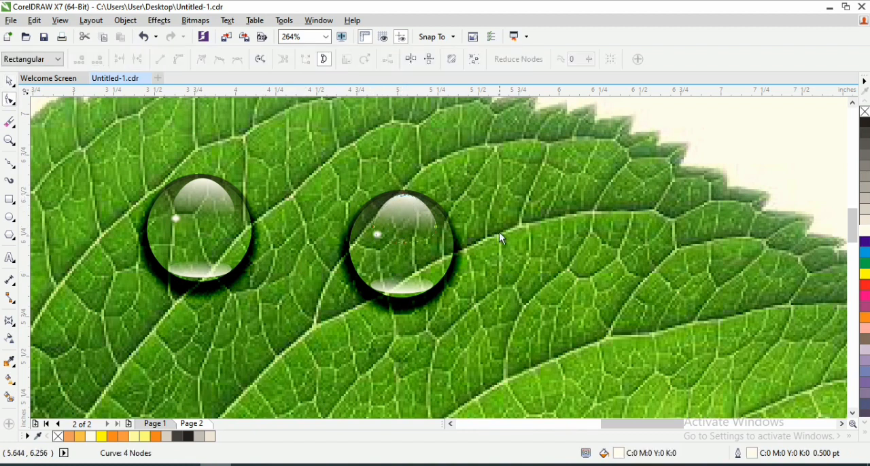
key("space")
- Select the whole second droplet group and scale it down proportionally to about 0.552" square
key("z")
scroll(551, 156, "down", 1)
key("space")
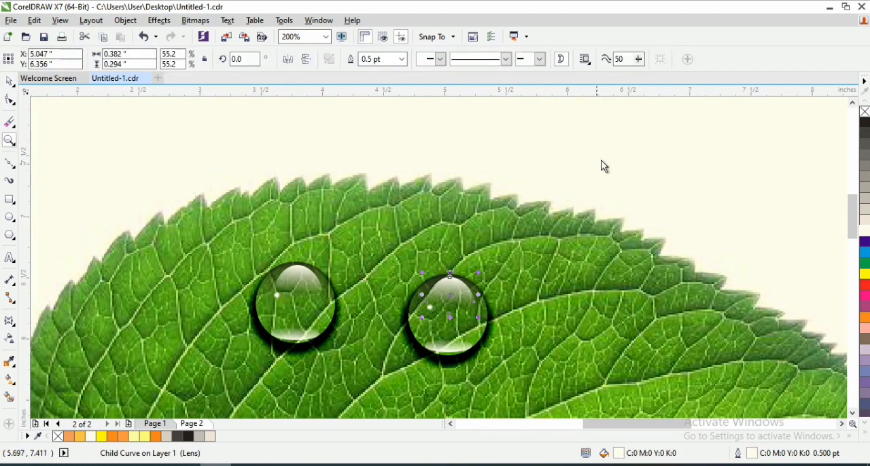
left_click_drag(717, 102, 394, 384)
scroll(445, 292, "up", 1)
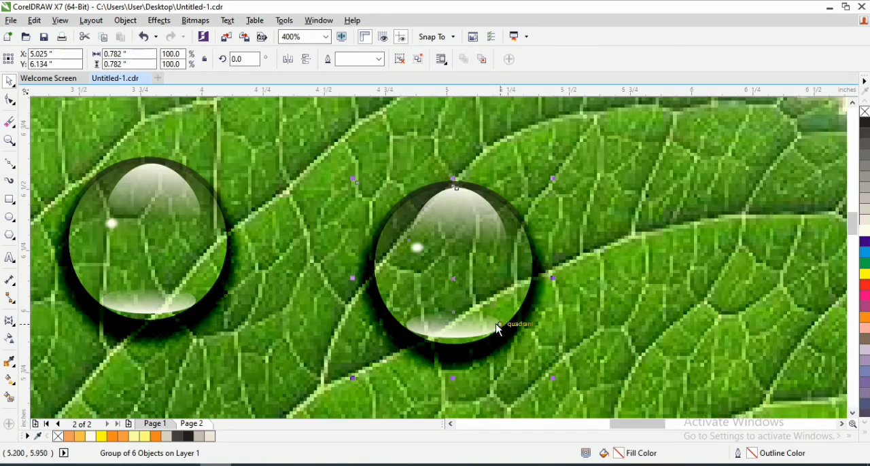
left_click_drag(550, 377, 486, 296)
left_click(527, 341)
left_click_drag(552, 376, 514, 318)
- Place a copy of the small droplet group lower on the leaf at about X 5.667", Y 5.786"
key("z")
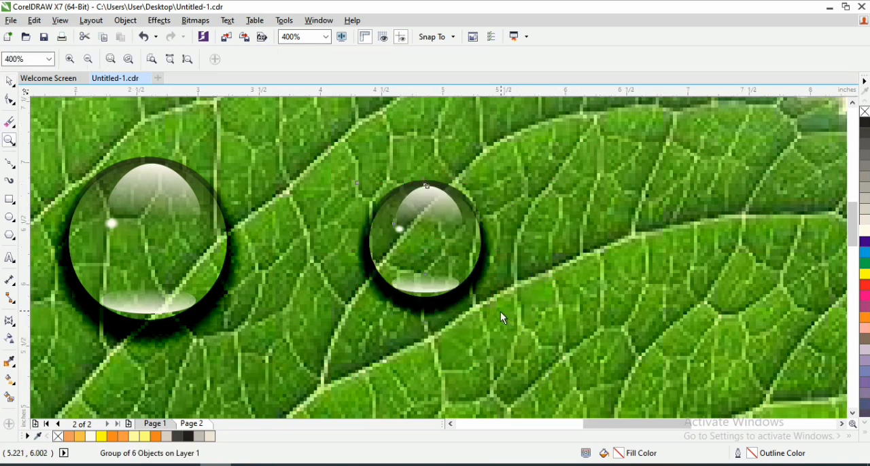
key("F3")
left_click_drag(527, 304, 530, 319)
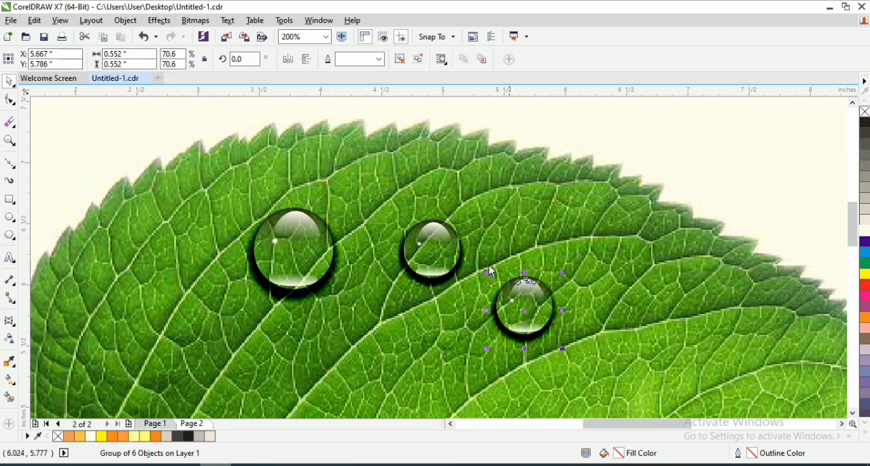
- Convert the third droplet to a 300 dpi CMYK Color (32-bit) bitmap with anti-aliasing and a transparent background
left_click(196, 20)
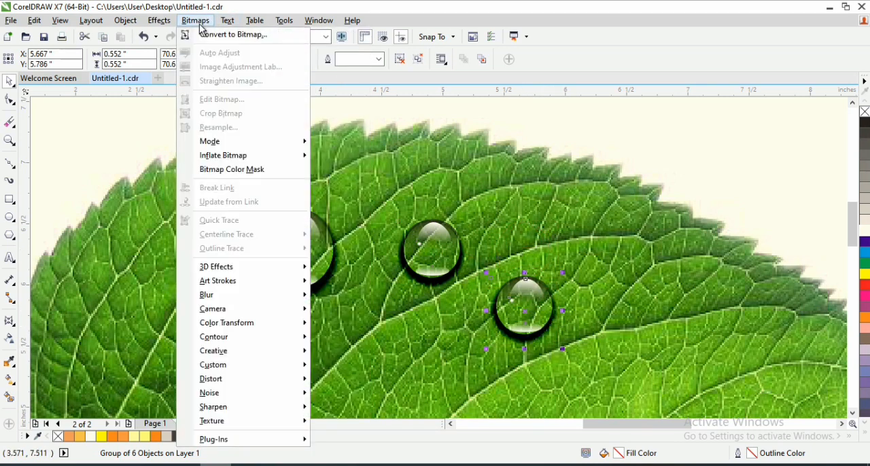
left_click(211, 35)
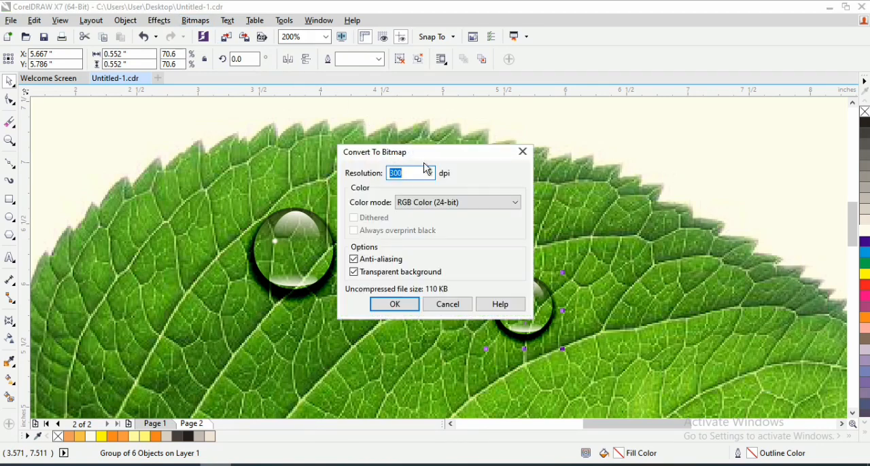
left_click(450, 206)
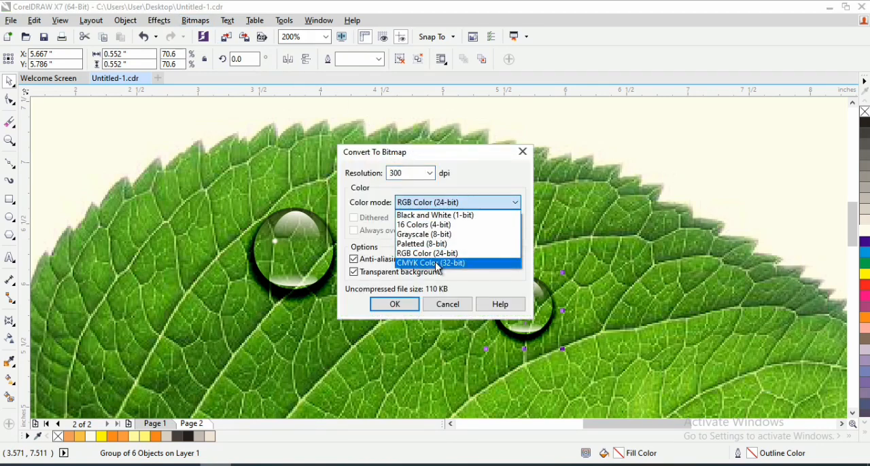
left_click(435, 262)
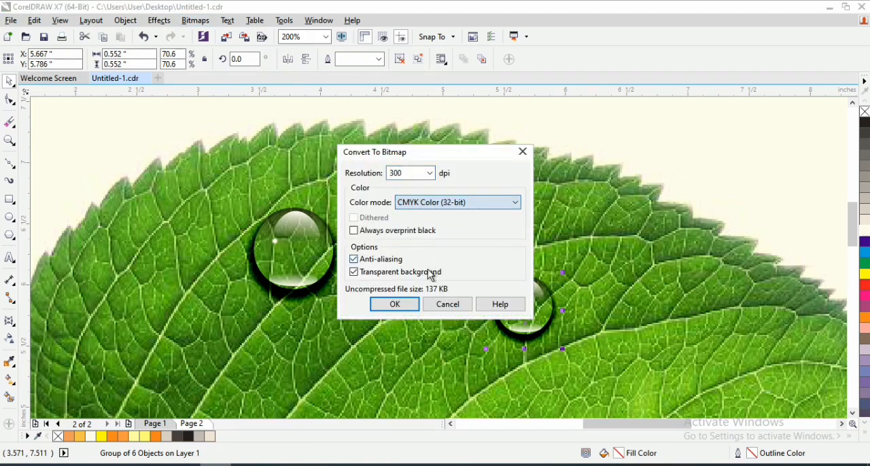
left_click(393, 305)
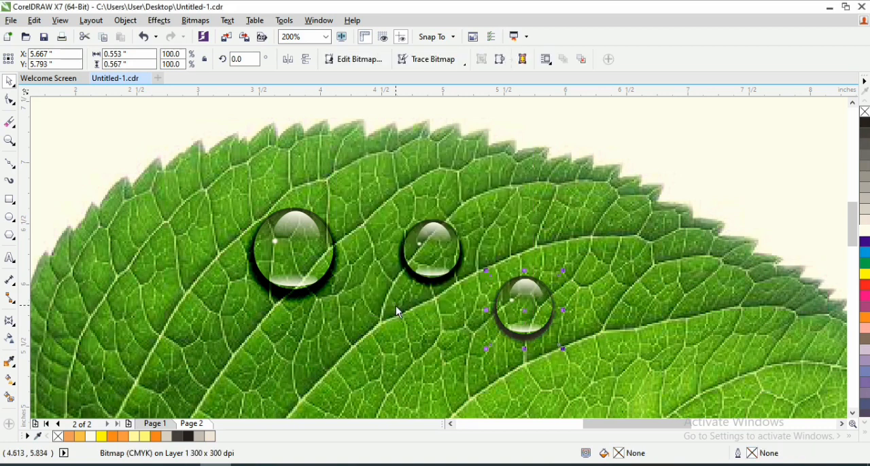
- Skew the third droplet bitmap into a tilted oval about 0.553" by 0.817", placed at about X 5.88", Y 5.72"
left_click_drag(565, 311, 636, 327)
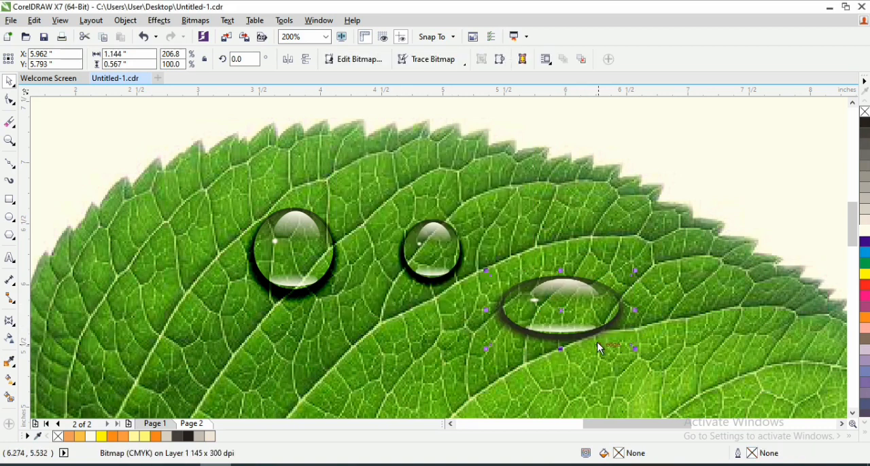
key("ctrl+z")
left_click(556, 308)
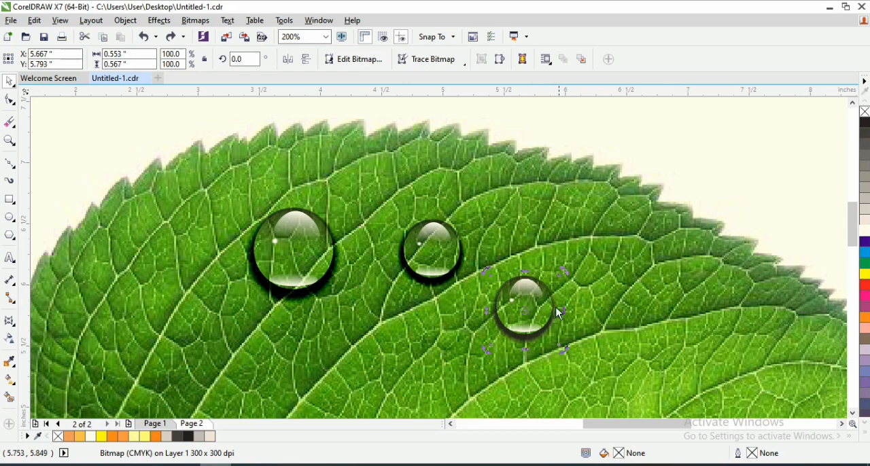
mouse_move(565, 310)
left_mouse_down()
mouse_move(583, 337)
mouse_move(559, 347)
mouse_move(551, 320)
left_mouse_up()
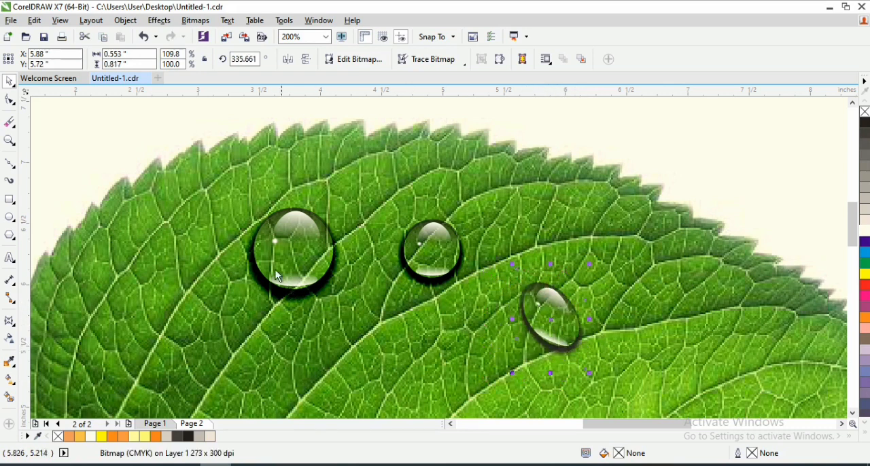
- Place another copy of the small round droplet group below it at about X 4.828", Y 5.426"
left_click(419, 245)
left_click(554, 316)
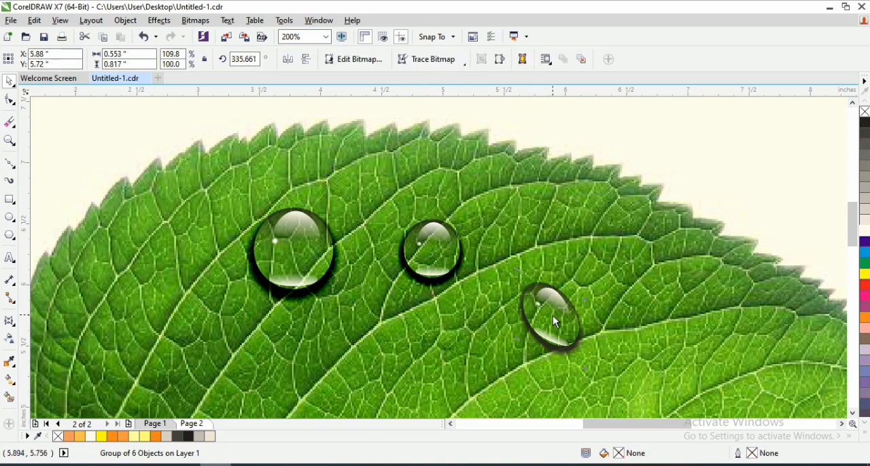
left_click_drag(436, 238, 428, 353)
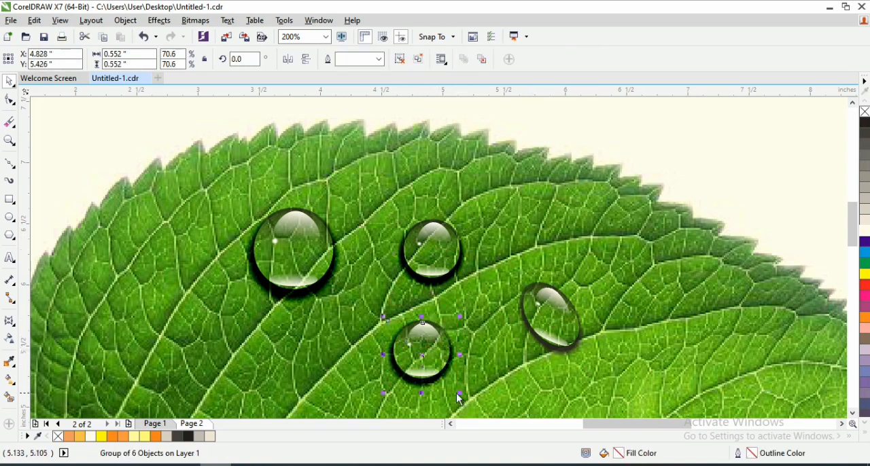
- Convert the new lower droplet copy to a 300 dpi CMYK Color (32-bit) bitmap with anti-aliasing and a transparent background
left_click(195, 20)
left_click(228, 32)
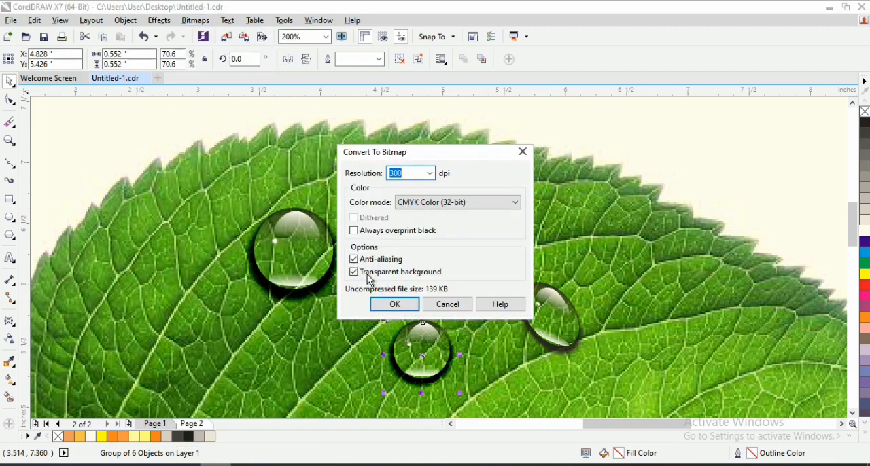
left_click(409, 306)
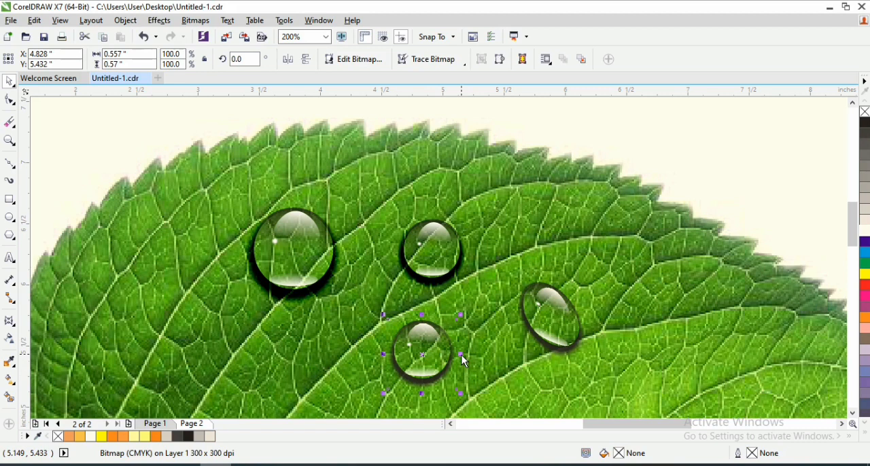
- Narrow the lower droplet bitmap into an upright oval about 0.402" wide and 0.57" high
left_click_drag(461, 355, 452, 355)
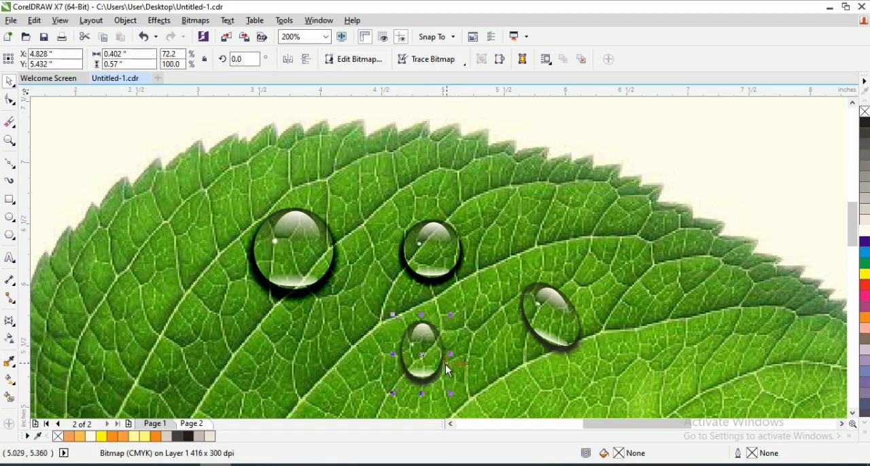
- Place a copy of the tilted oval droplet below it on the midrib and shrink it to about 0.484" by 0.715"
key("z")
key("F3")
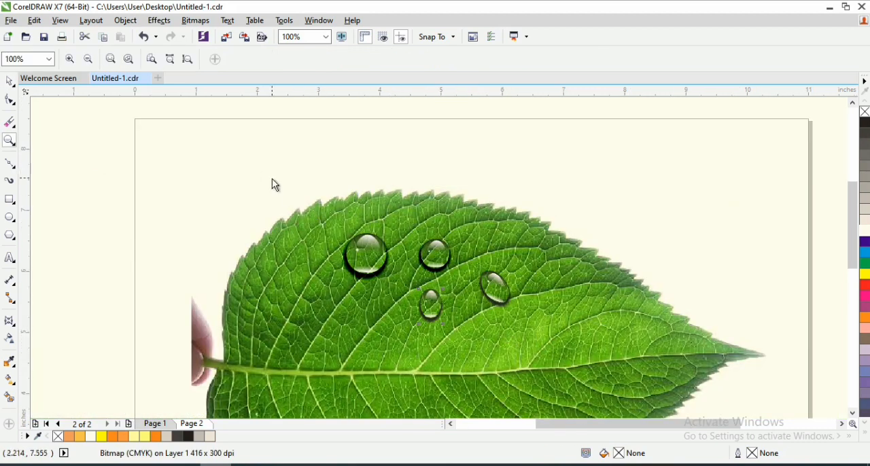
left_click_drag(480, 335, 608, 382)
key("space")
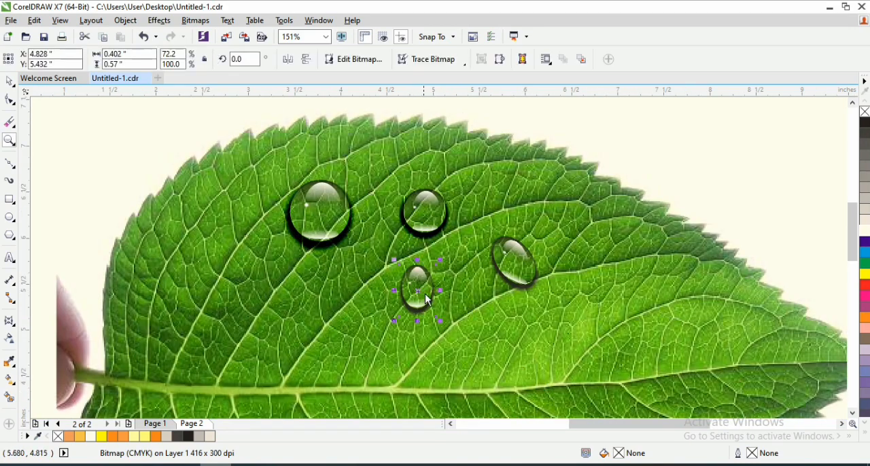
left_click_drag(525, 269, 500, 388)
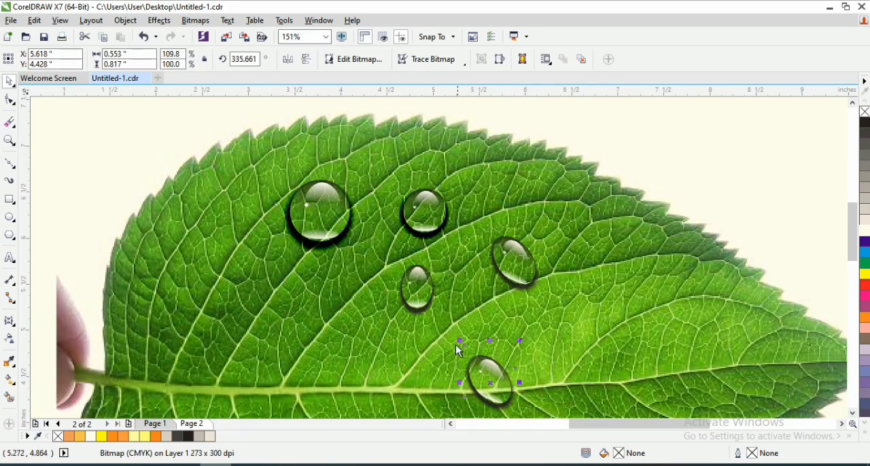
left_click_drag(460, 341, 467, 349)
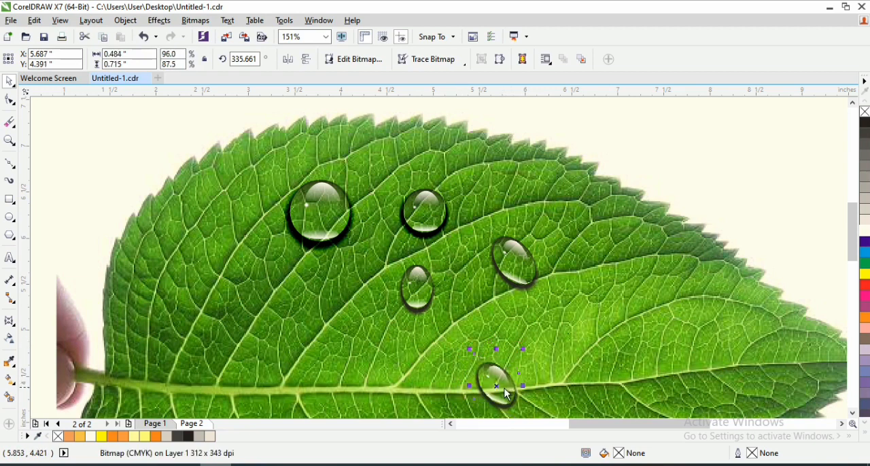
left_click(331, 211)
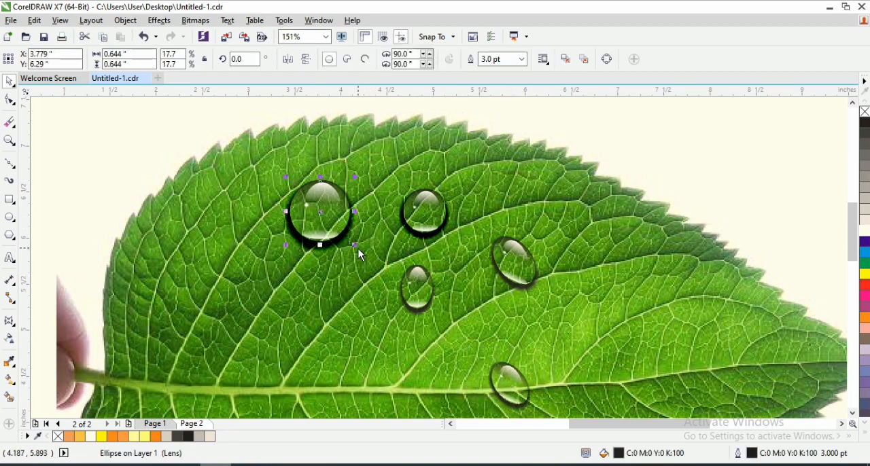
left_click(435, 230)
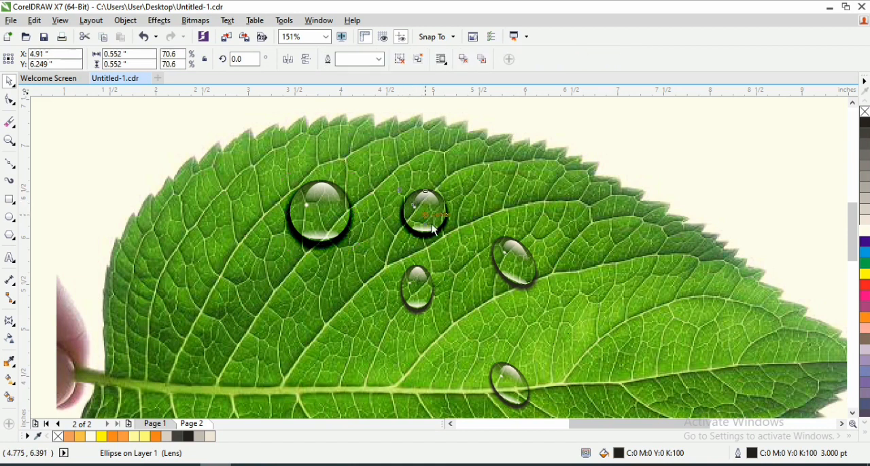
left_click_drag(411, 297, 358, 342)
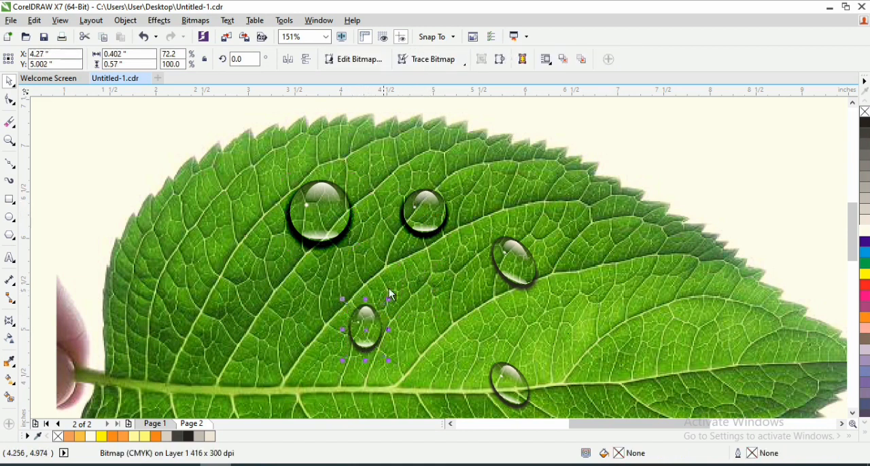
key("ctrl+z")
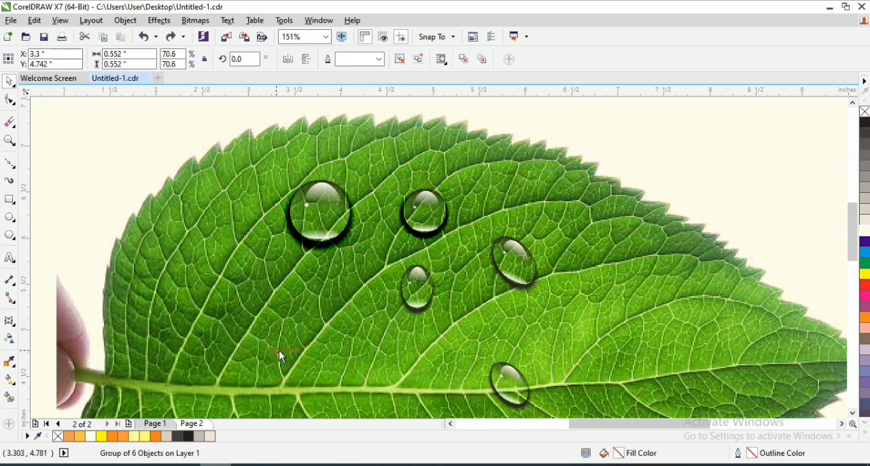
- Convert the copied small round droplet group at about X 3.3", Y 4.742" to a bitmap
left_click(195, 20)
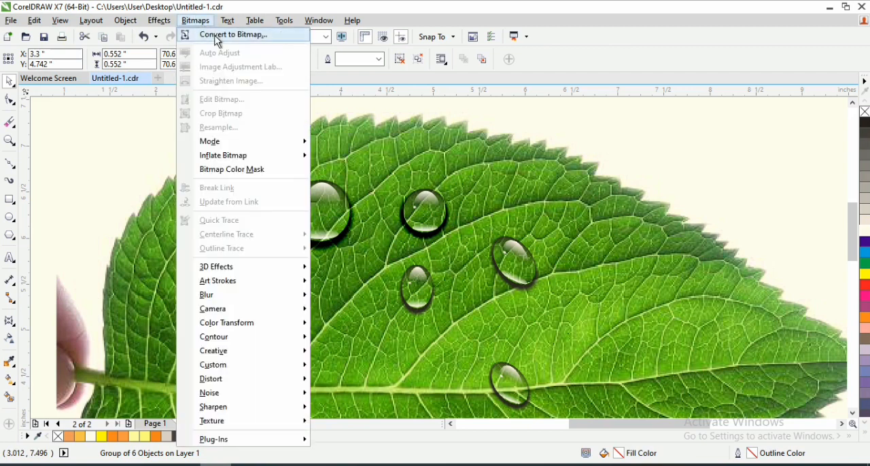
left_click(217, 31)
left_click(395, 304)
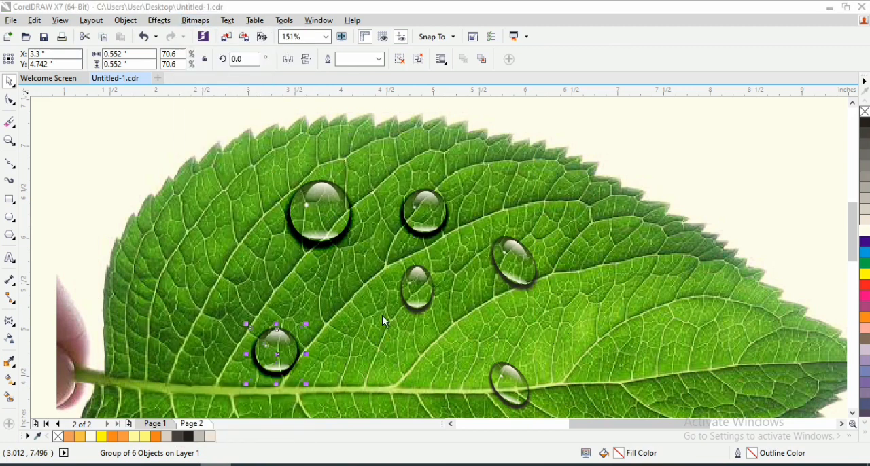
- Shrink the new round droplet bitmap to about 0.292" by 0.301" and place a copy on the midrib at about X 4.077", Y 4.387"
left_click_drag(282, 377, 348, 386)
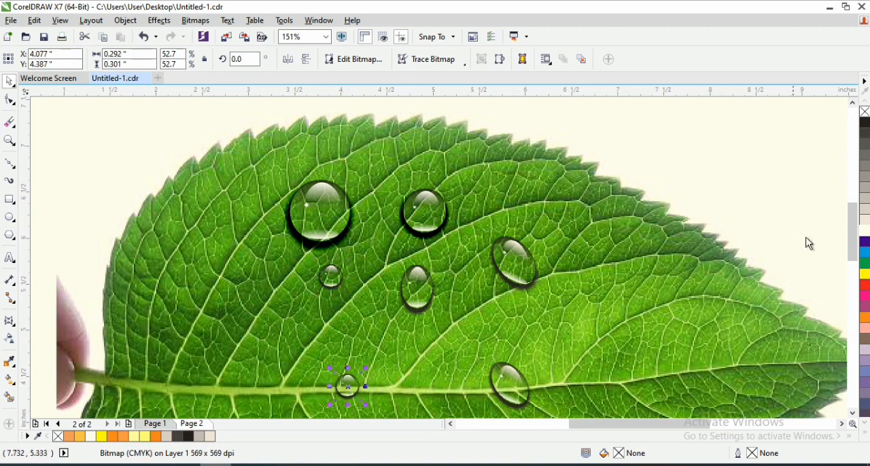
- Shift the leaf photo slightly beneath the droplets to about X 5.824", Y 4.4", undoing the last move
mouse_move(850, 223)
left_mouse_down()
mouse_move(850, 238)
mouse_move(841, 232)
mouse_move(852, 239)
left_mouse_up()
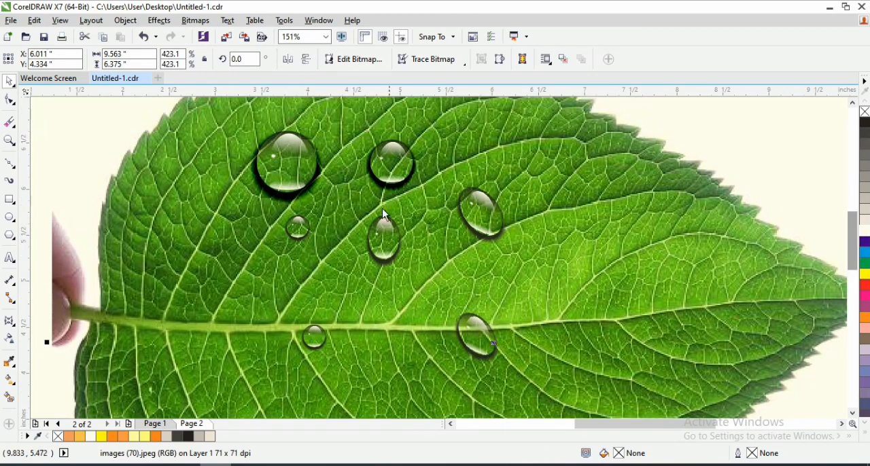
left_click_drag(465, 236, 456, 237)
scroll(451, 241, "down", 1)
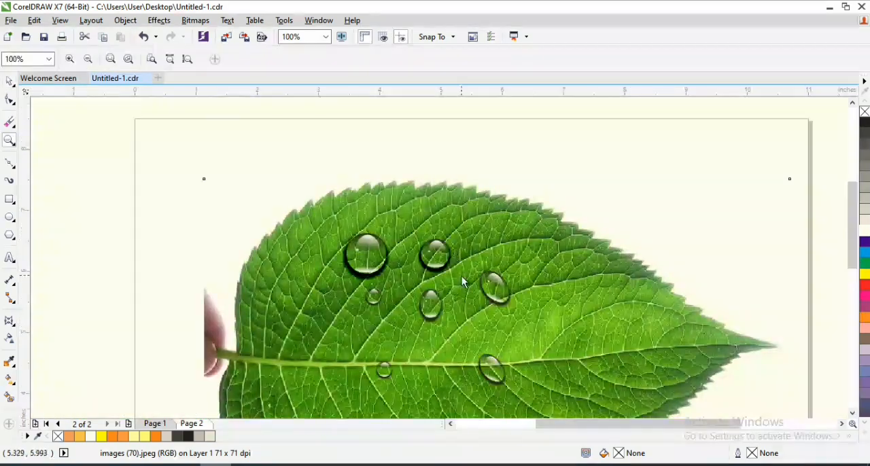
left_click_drag(570, 294, 628, 409)
key("ctrl+z")
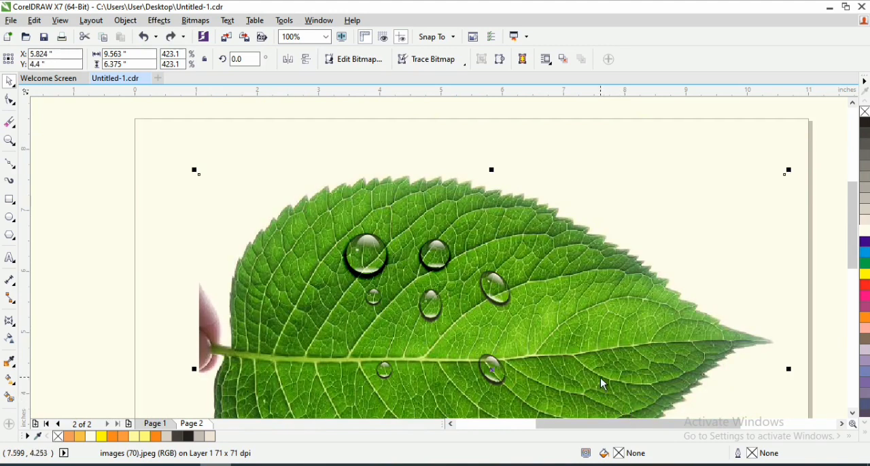
- Place a copy of the larger tilted oval droplet toward the leaf tip at about X 7.037", Y 5.243"
left_click_drag(851, 227, 852, 242)
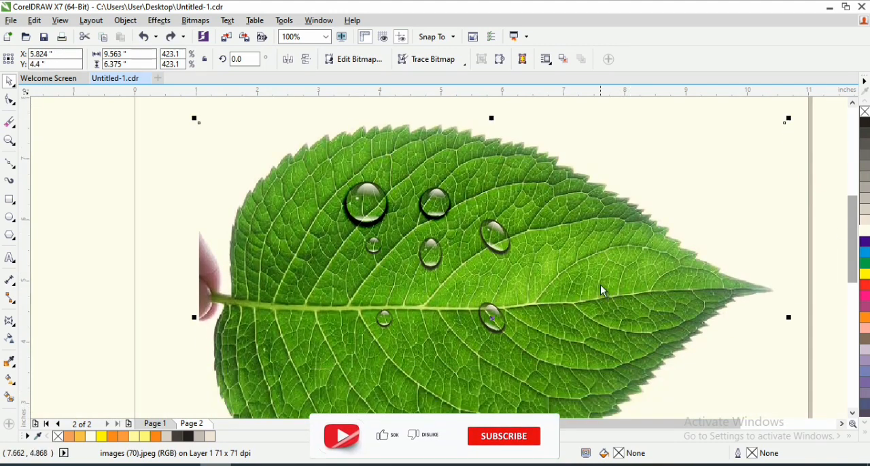
left_click_drag(494, 231, 565, 263)
right_click(582, 299)
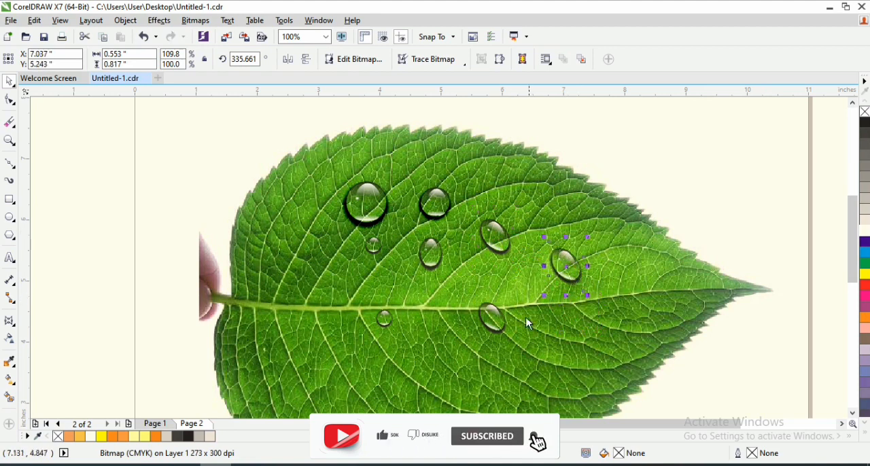